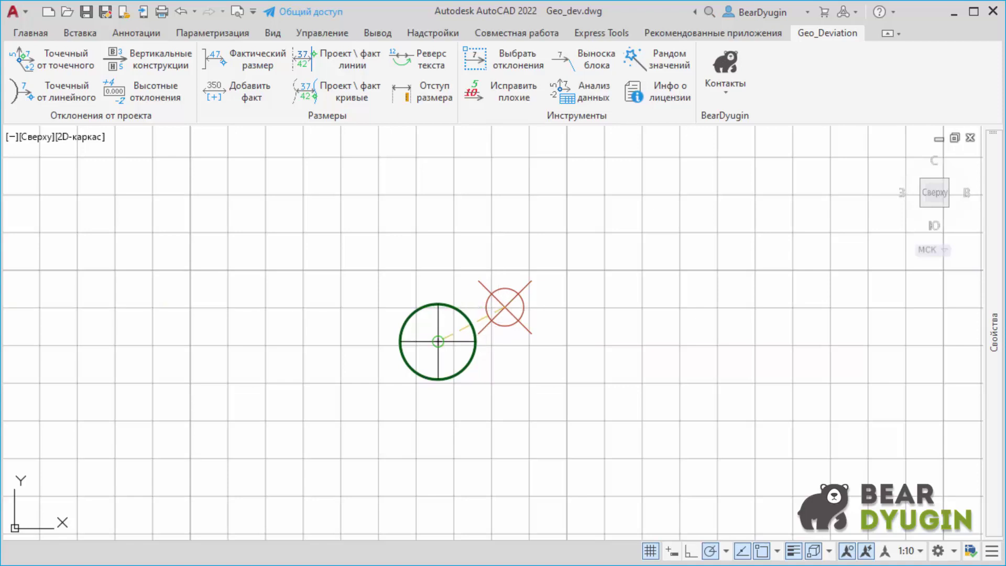
# - Start point-to-point deviation annotation, keeping the 0.005 plan tolerance
pyautogui.click(437, 342)
pyautogui.click(471, 431)
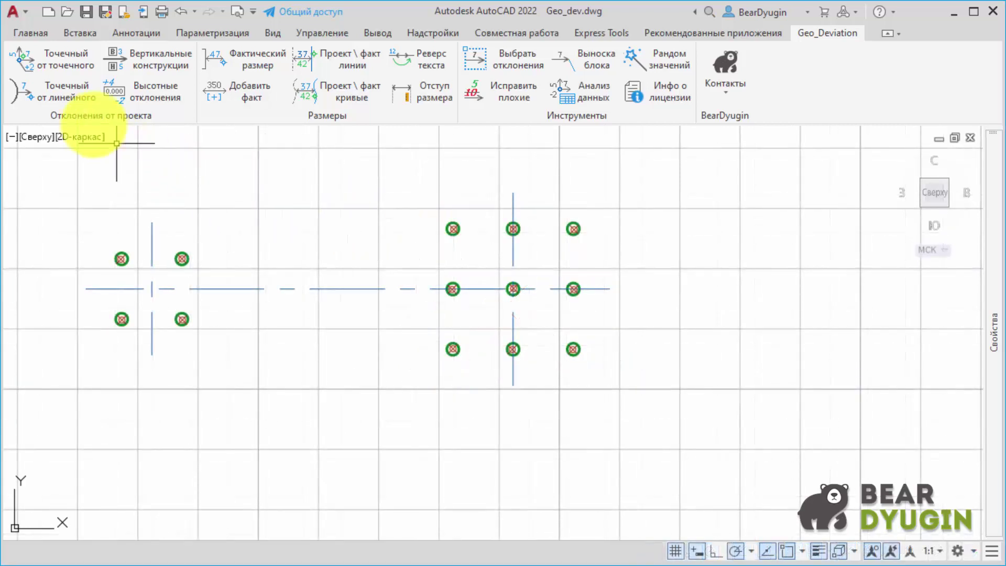
pyautogui.click(58, 62)
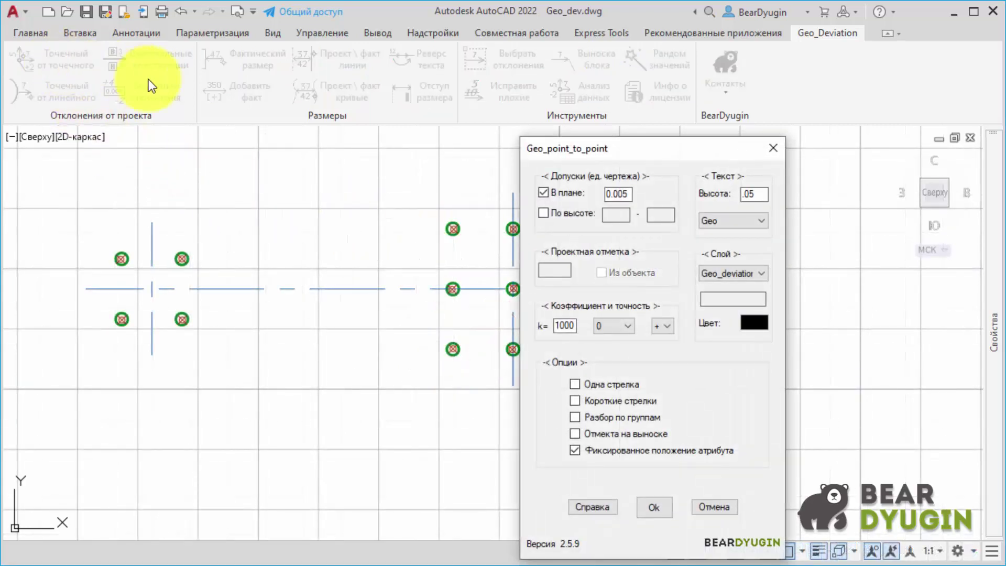
pyautogui.moveTo(575, 147)
pyautogui.mouseDown()
pyautogui.moveTo(618, 78)
pyautogui.moveTo(667, 79)
pyautogui.mouseUp()
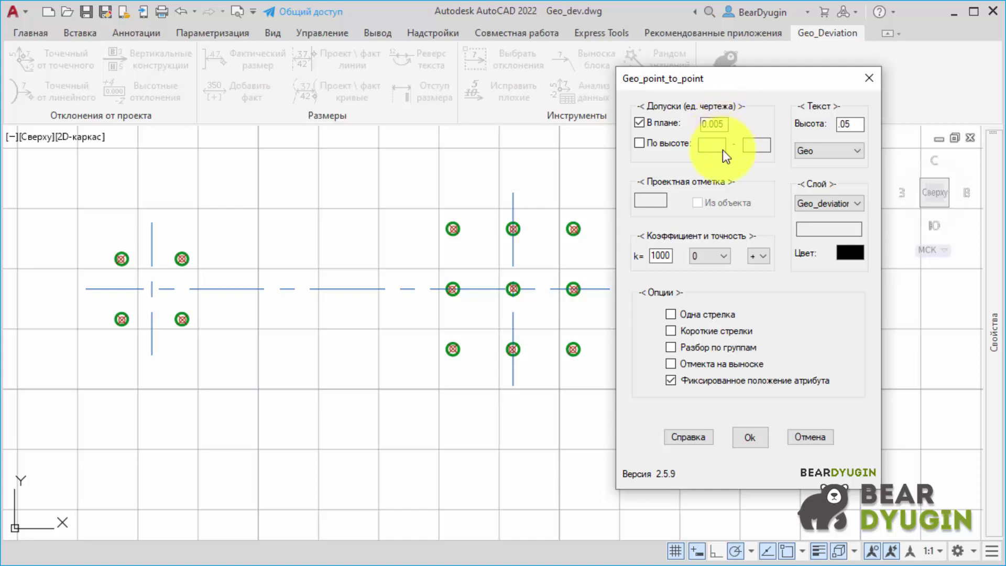
pyautogui.click(757, 435)
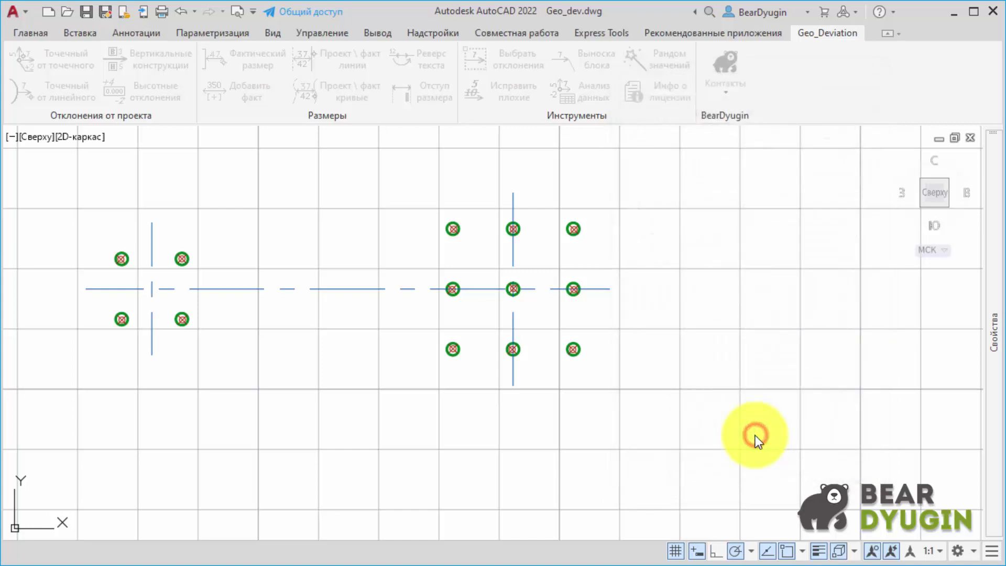
pyautogui.scroll(2, 556, 353)
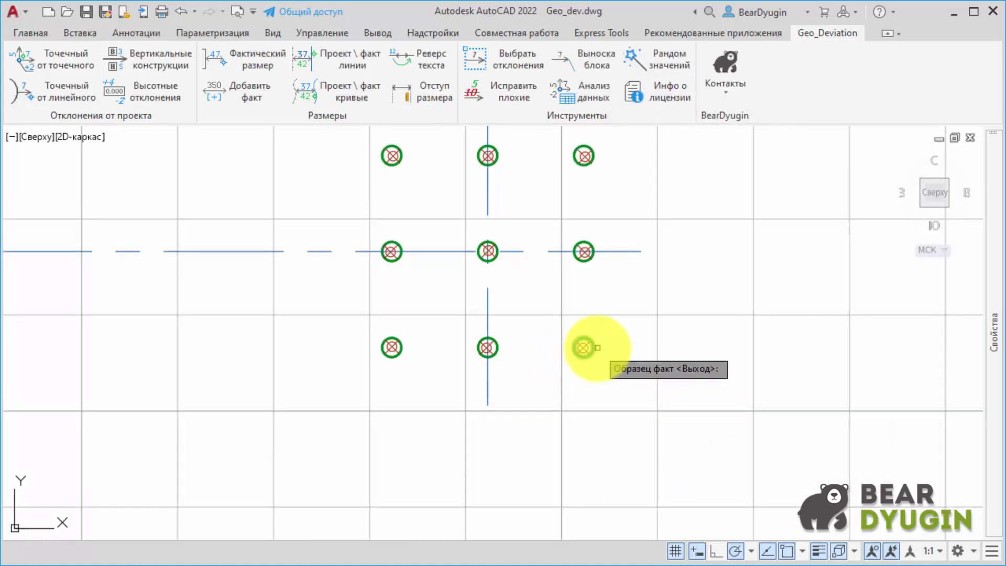
pyautogui.click(577, 347)
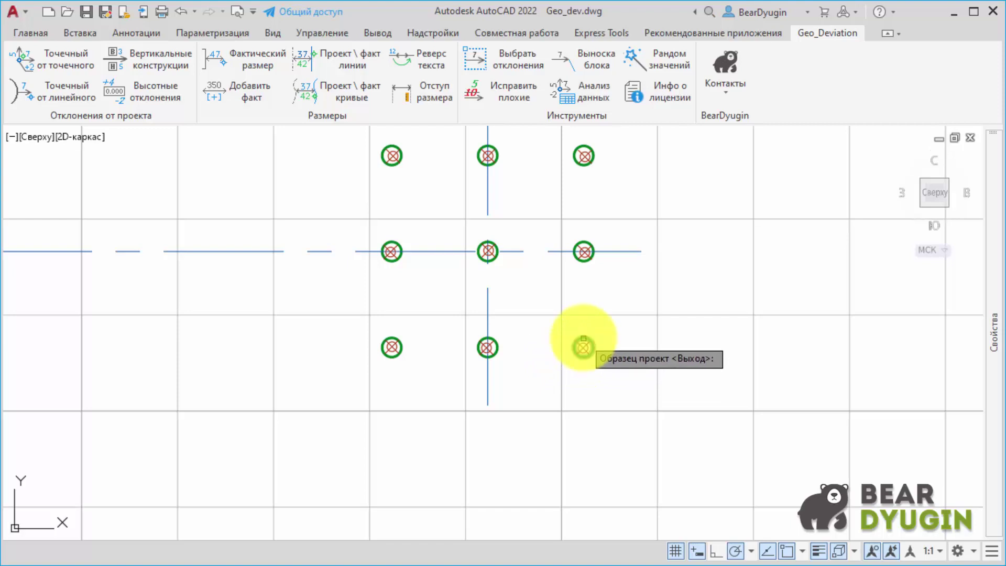
pyautogui.click(583, 338)
pyautogui.scroll(-2, 583, 338)
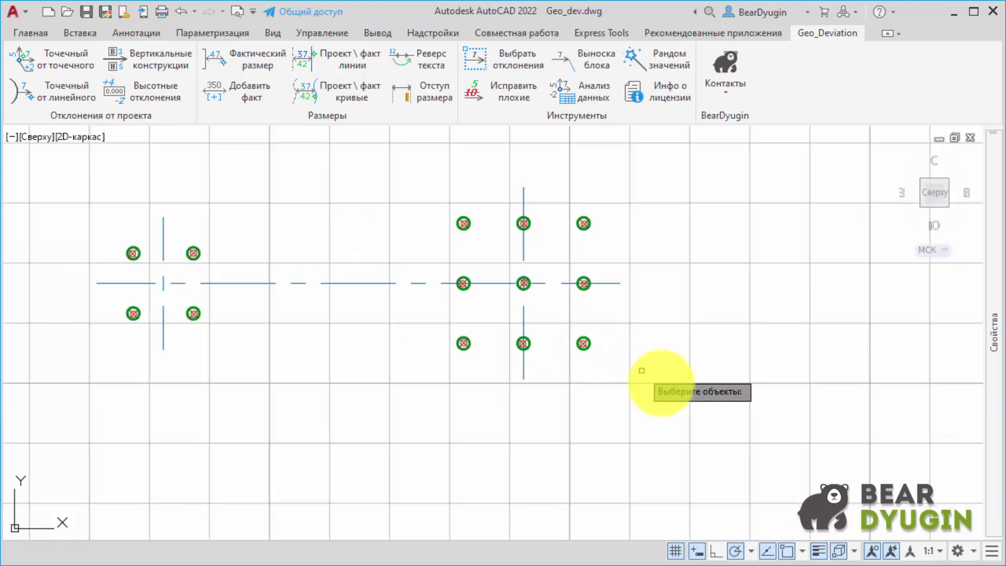
pyautogui.click(700, 400)
pyautogui.click(89, 177)
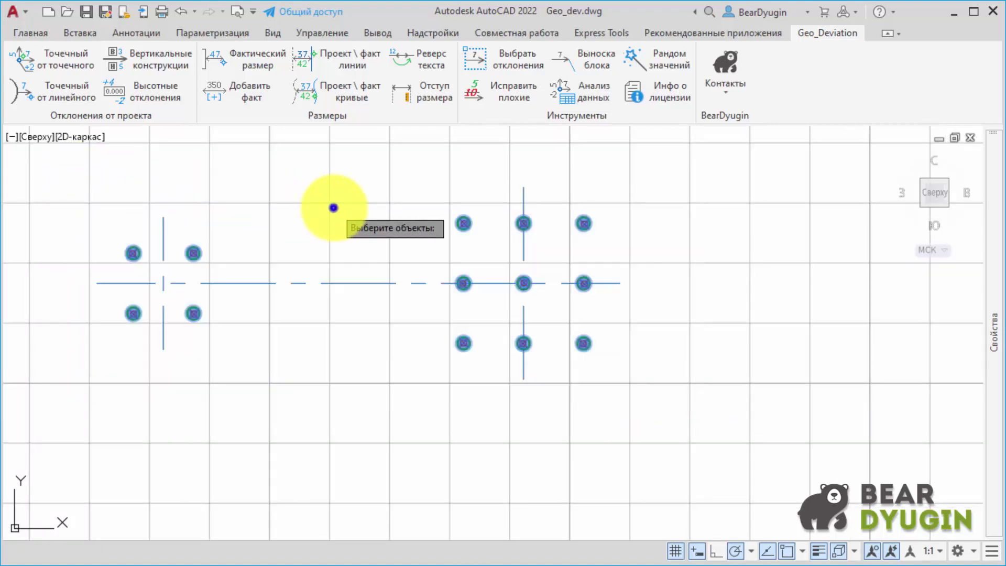
pyautogui.rightClick(334, 207)
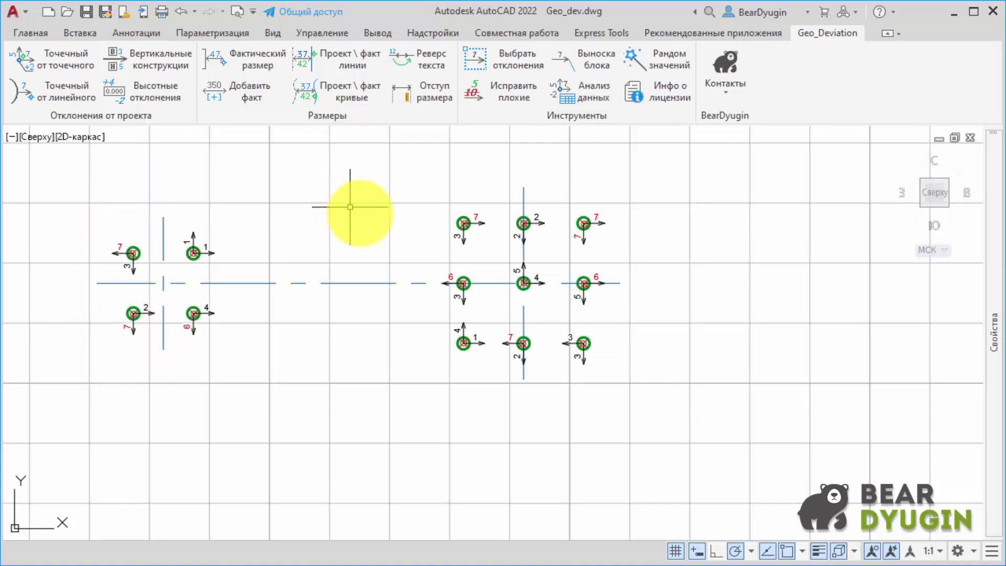
pyautogui.scroll(2, 490, 272)
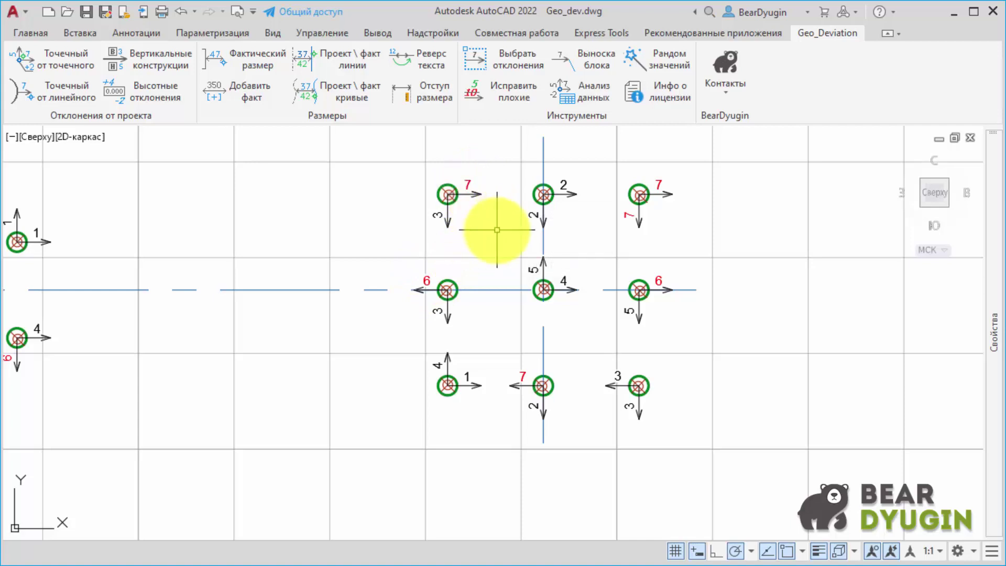
pyautogui.scroll(-2, 497, 230)
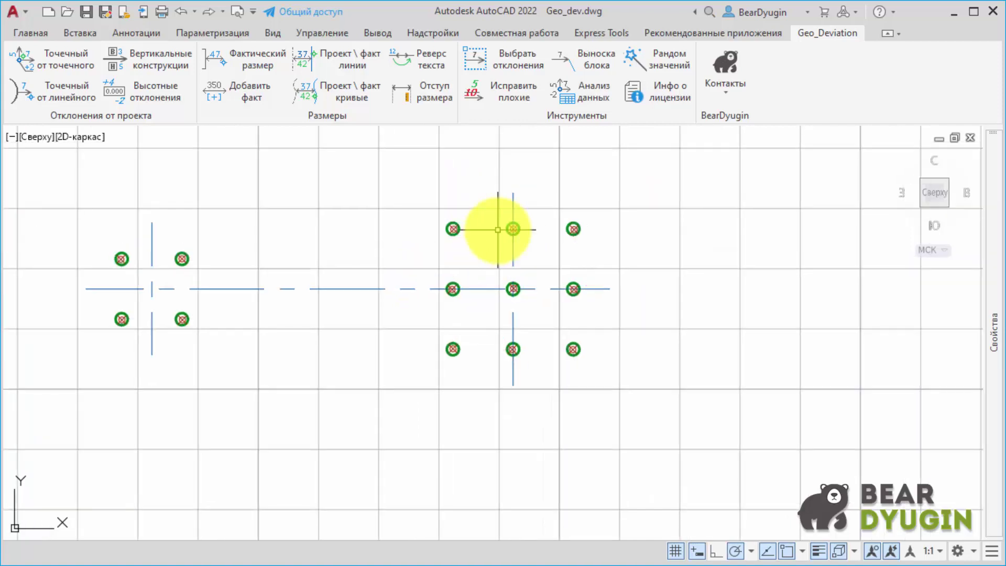
# - Restart point-to-point annotation with a -0.005 to 0.005 height check and elevation taken from each object
pyautogui.click(70, 58)
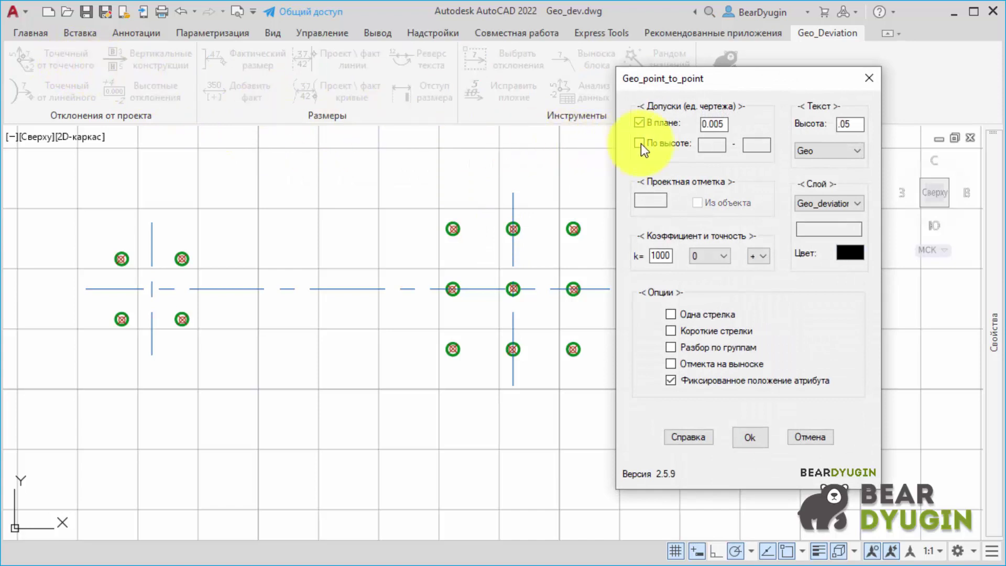
pyautogui.click(640, 143)
pyautogui.click(756, 143)
pyautogui.write('0.005')
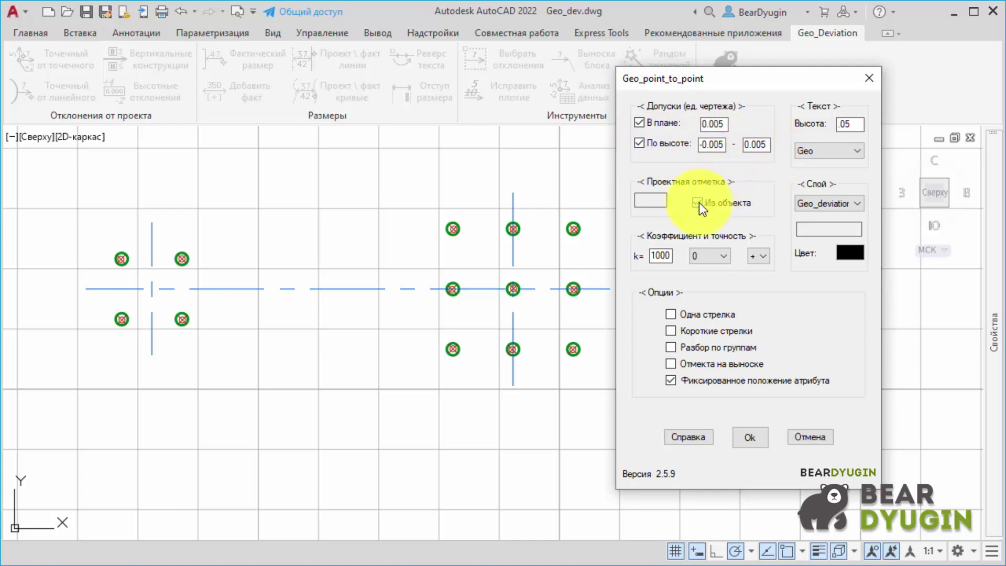
pyautogui.click(698, 202)
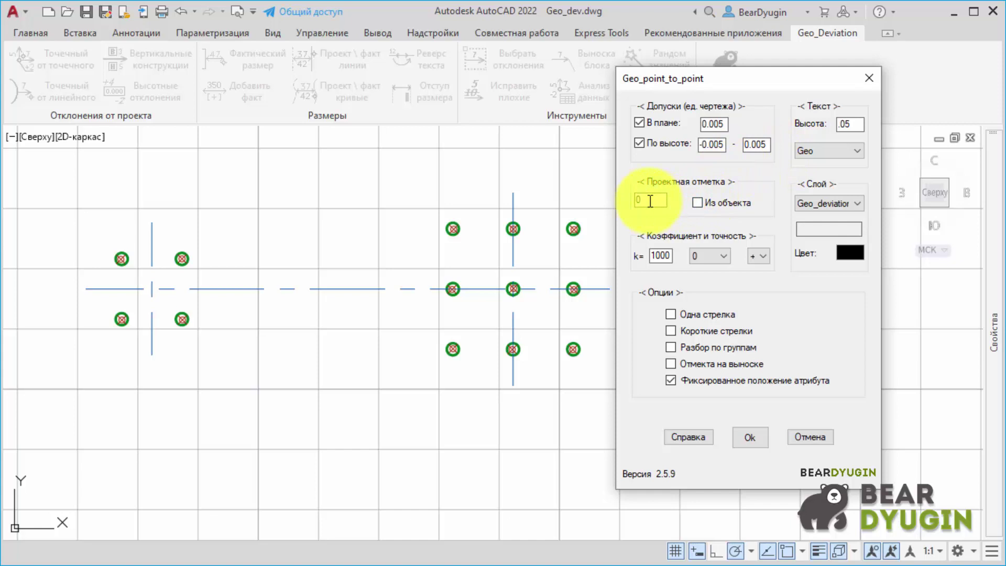
pyautogui.click(702, 202)
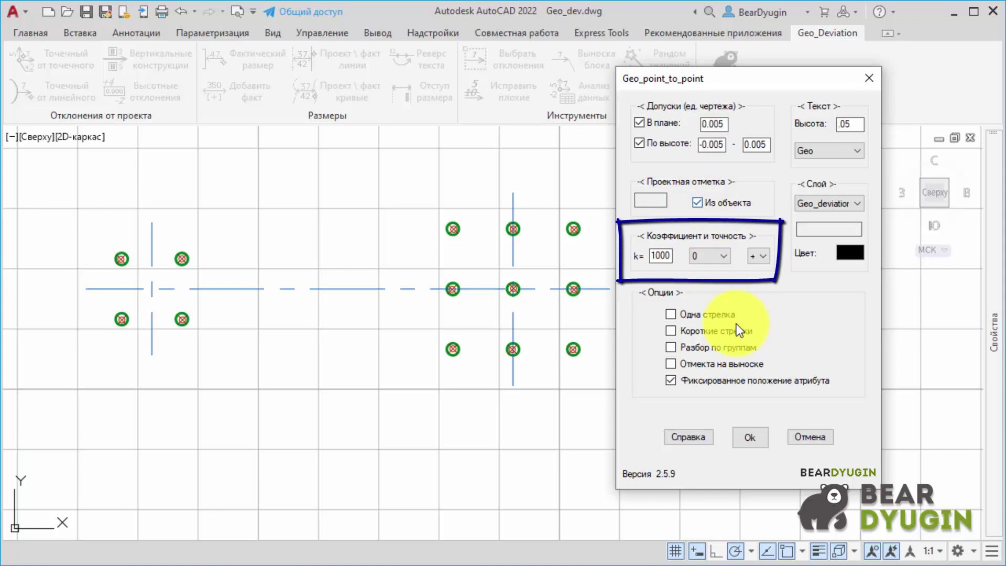
pyautogui.click(746, 435)
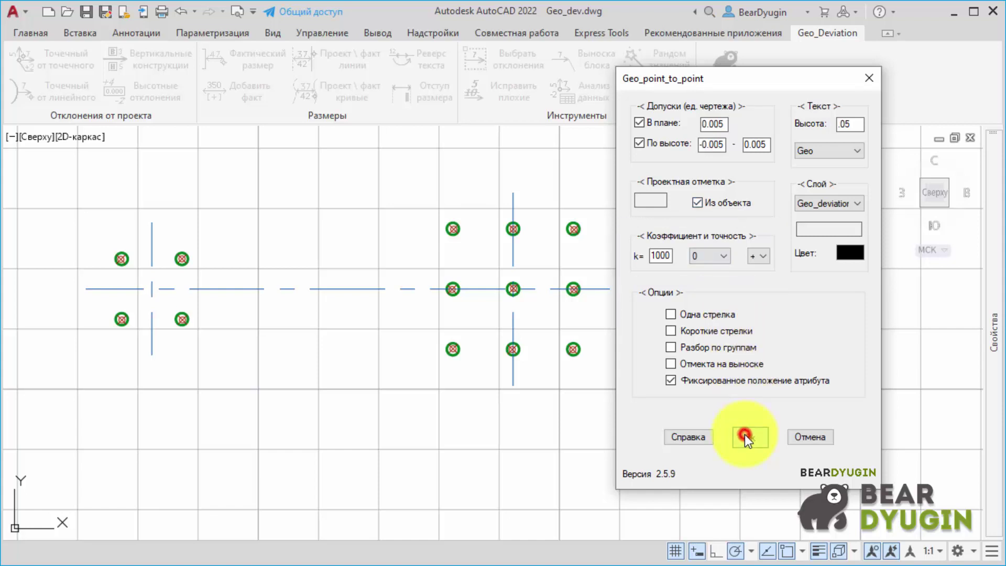
pyautogui.scroll(4, 581, 372)
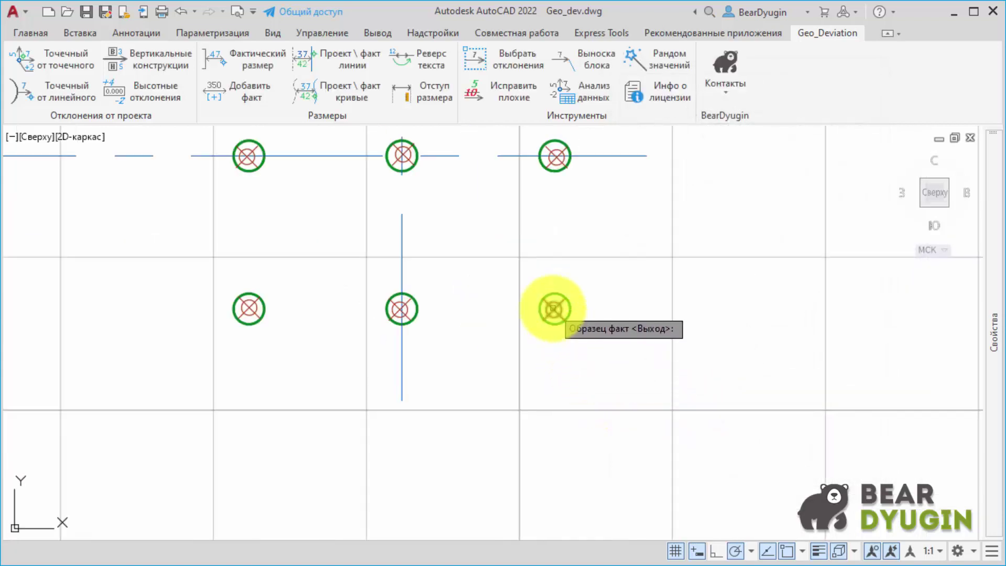
pyautogui.click(552, 304)
pyautogui.click(554, 309)
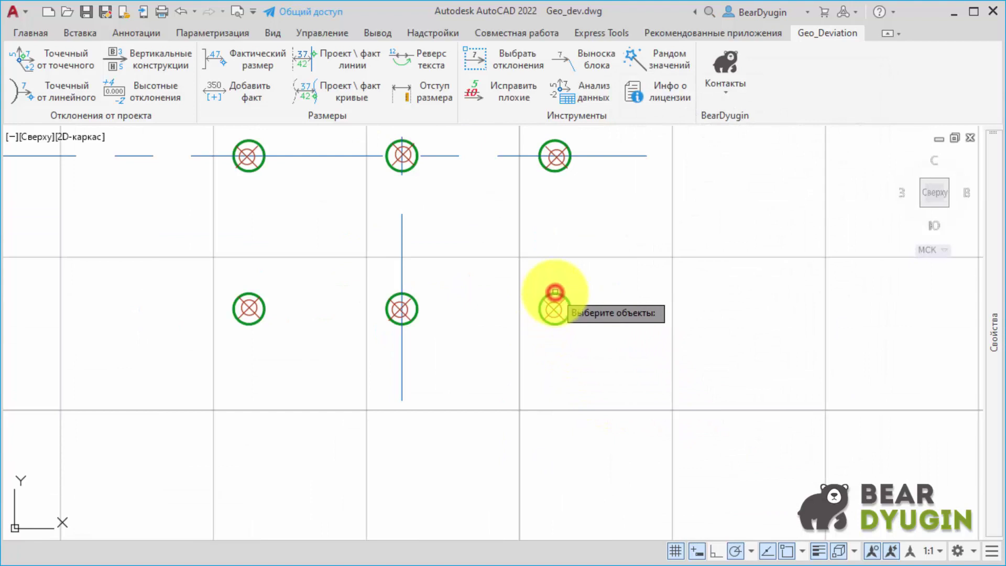
pyautogui.scroll(-2, 549, 299)
pyautogui.scroll(-2, 555, 309)
pyautogui.click(648, 356)
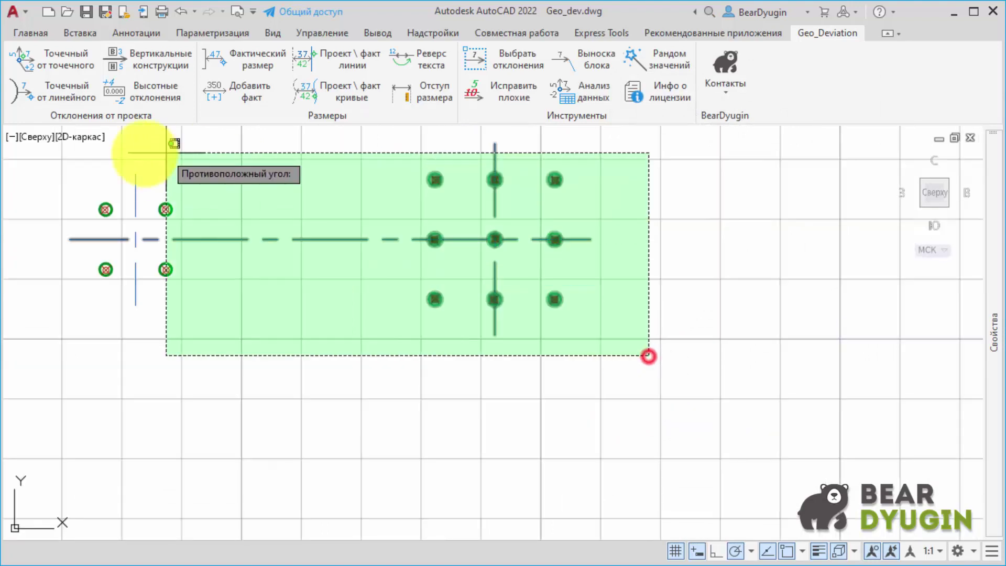
pyautogui.click(67, 149)
pyautogui.rightClick(661, 247)
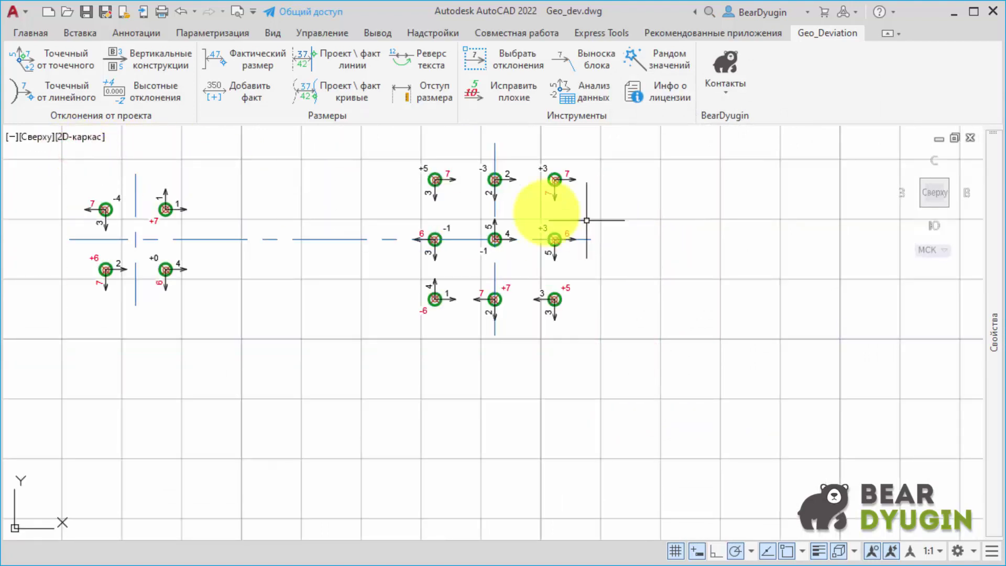
pyautogui.scroll(2, 402, 210)
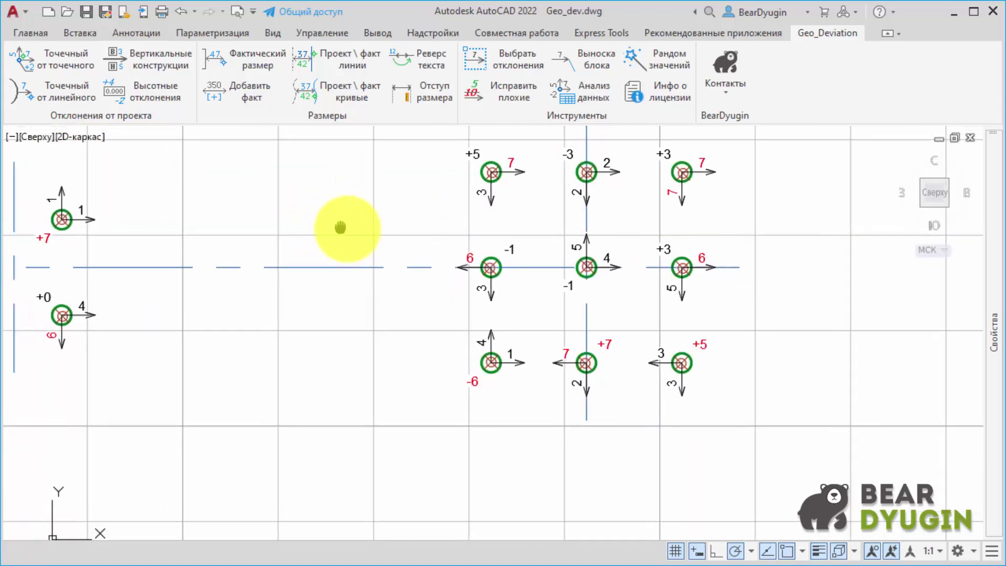
pyautogui.moveTo(376, 213); pyautogui.dragTo(547, 257, button='middle')
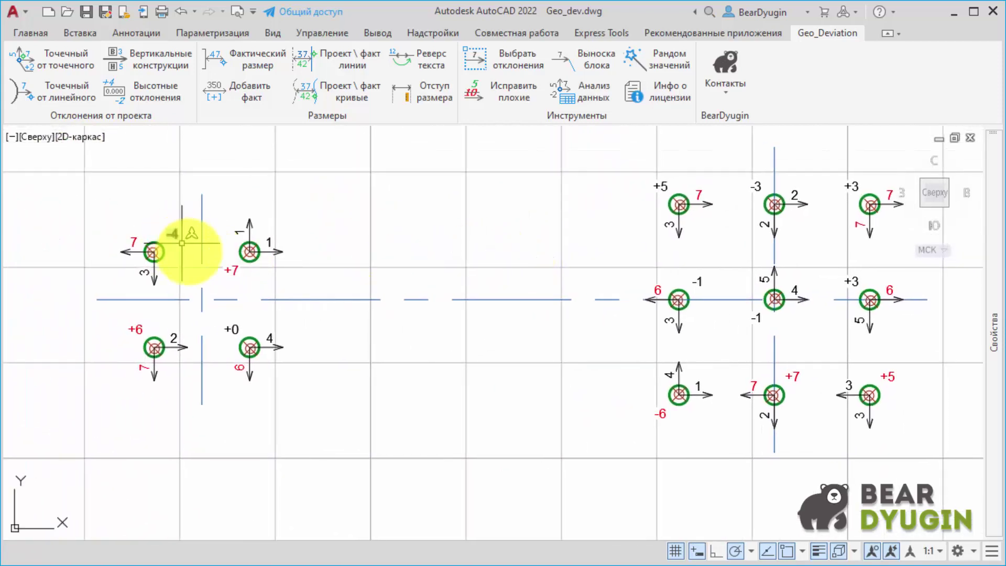
pyautogui.scroll(-2, 395, 295)
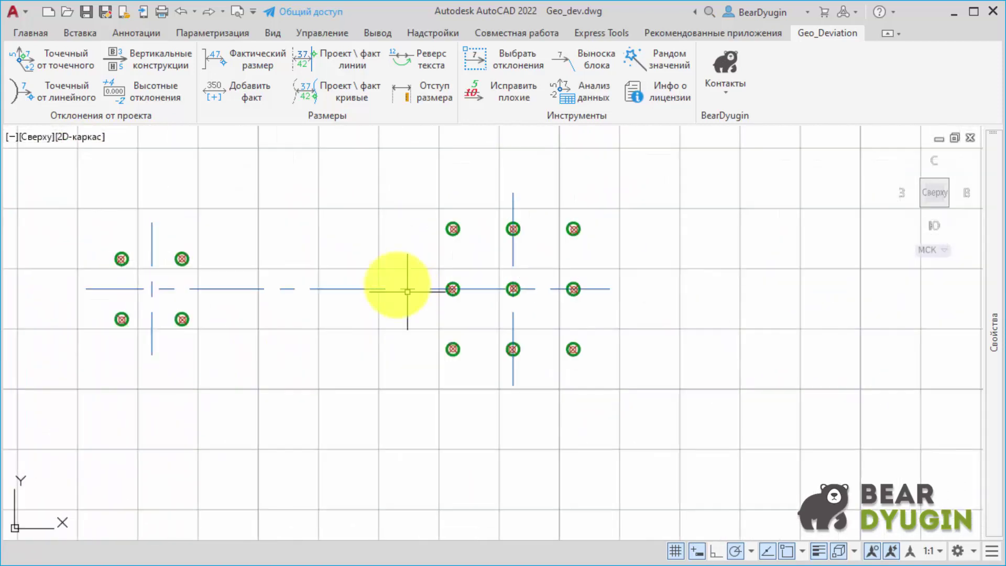
# - Rerun point-to-point annotation plan-only, with coefficient k=1 and the finest decimal precision
pyautogui.click(59, 64)
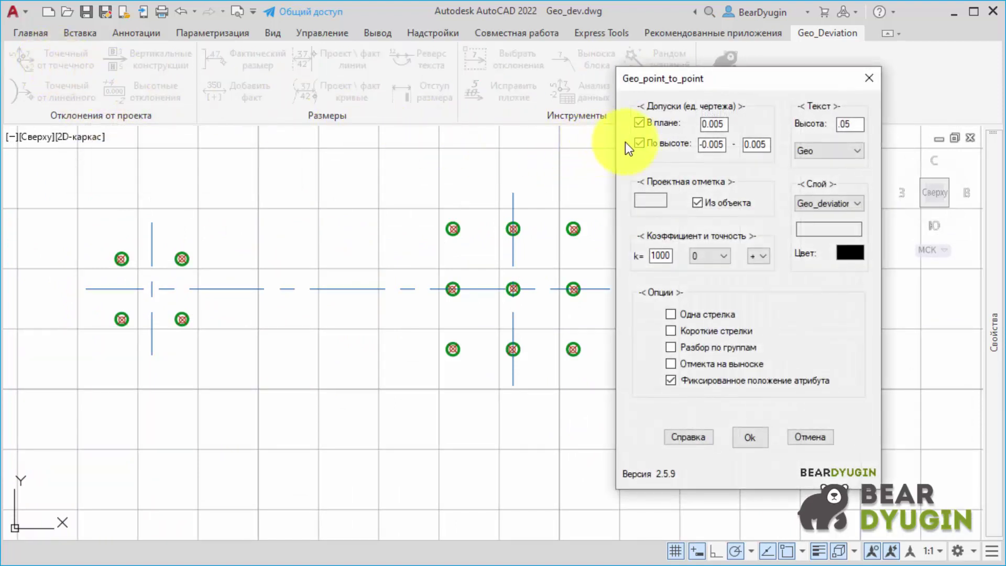
pyautogui.click(639, 143)
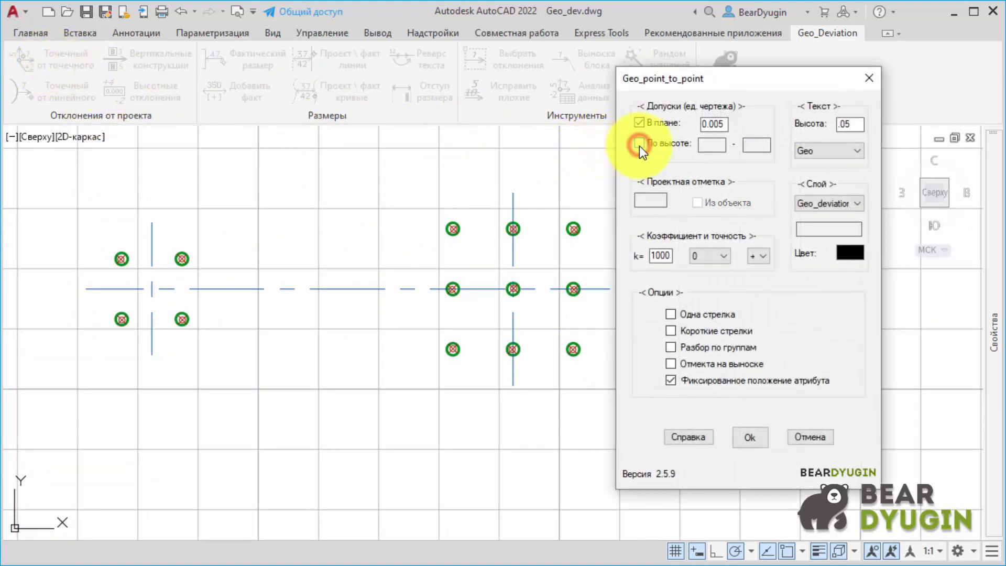
pyautogui.click(657, 260)
pyautogui.write('1')
pyautogui.click(708, 255)
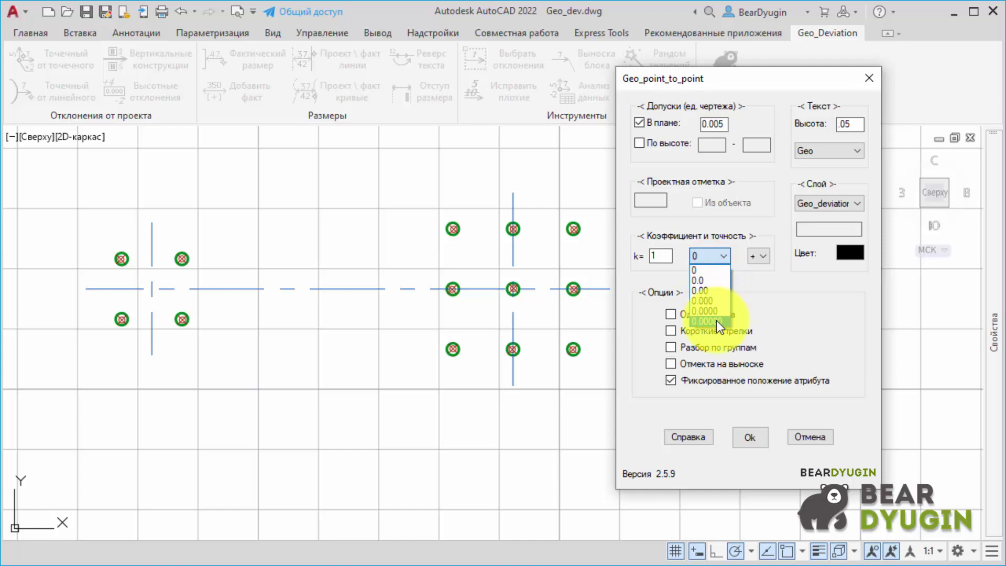
pyautogui.click(716, 321)
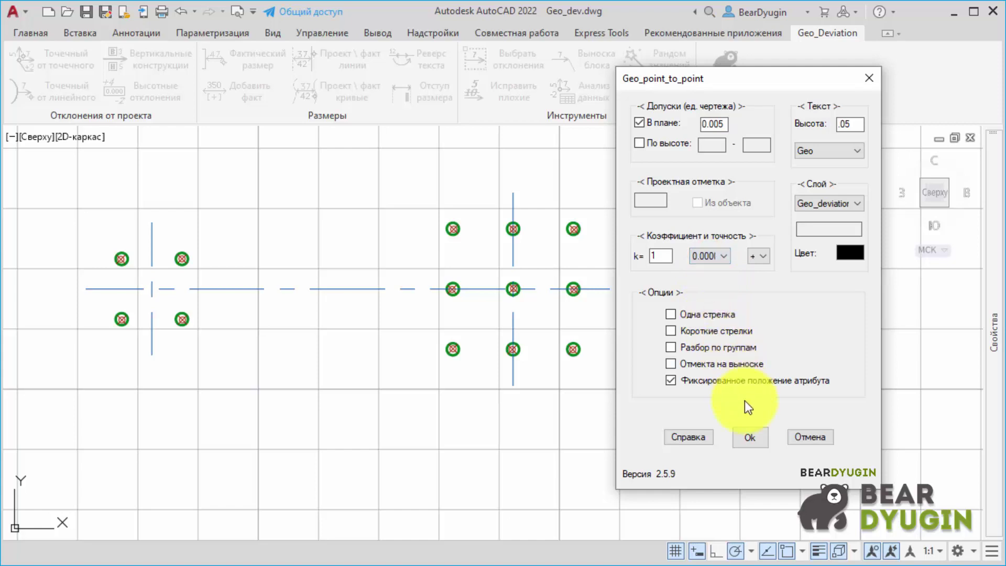
pyautogui.click(749, 437)
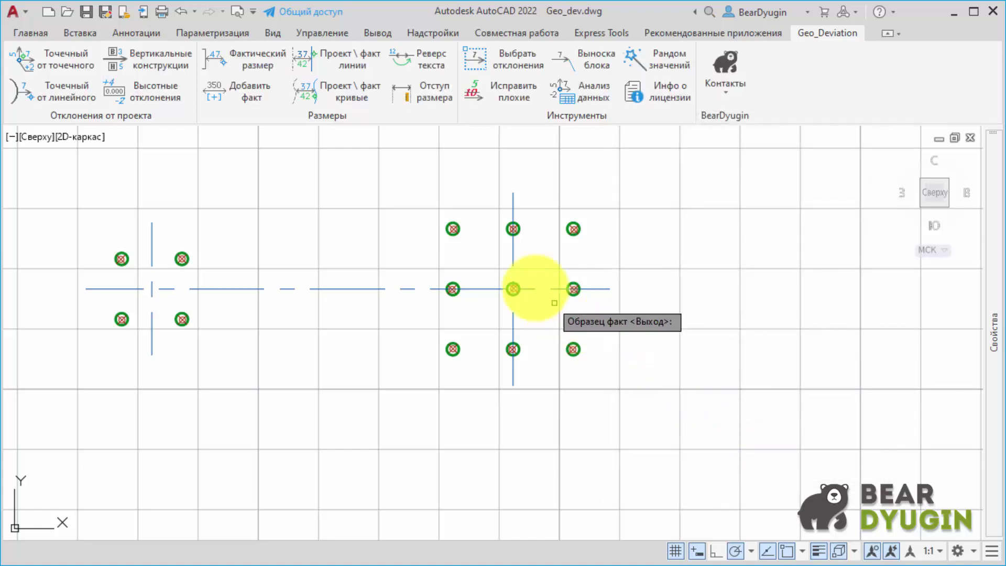
# - Pick the sample actual and design points, then label all survey points with five-decimal deviations
pyautogui.click(453, 229)
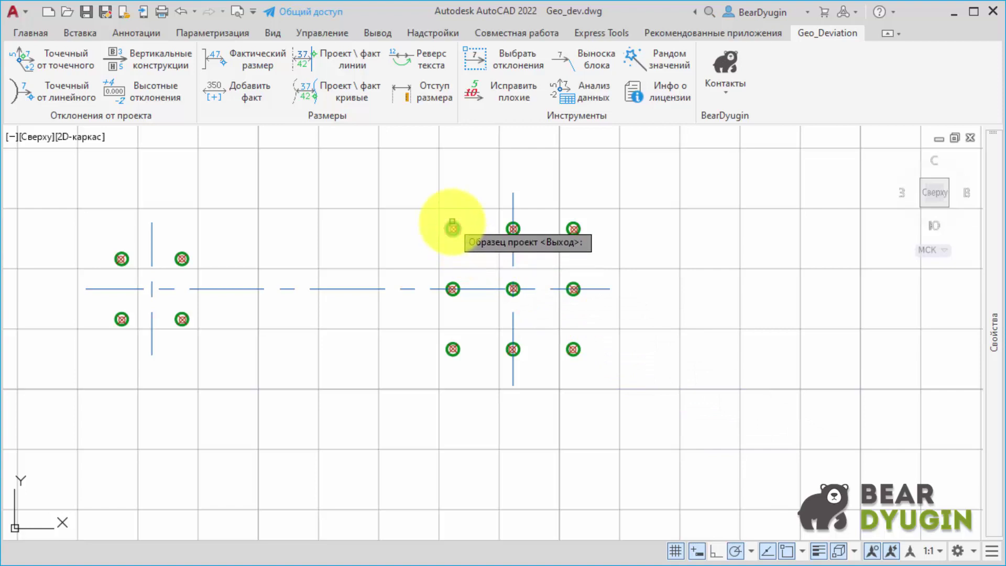
pyautogui.click(451, 223)
pyautogui.click(684, 422)
pyautogui.click(18, 139)
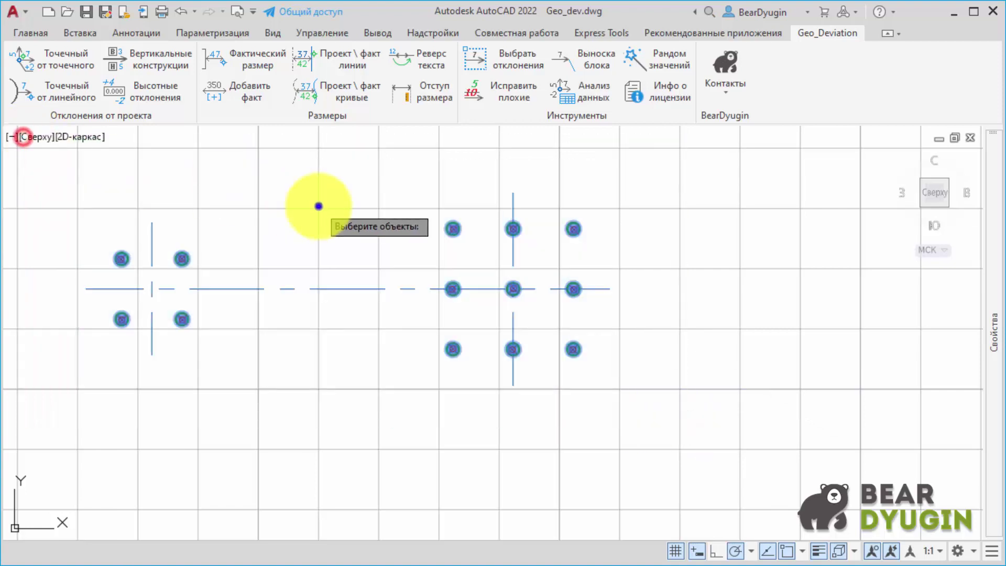
pyautogui.rightClick(318, 205)
# - Zoom and pan to review the labels, then reopen the point-to-point settings
pyautogui.scroll(5, 459, 225)
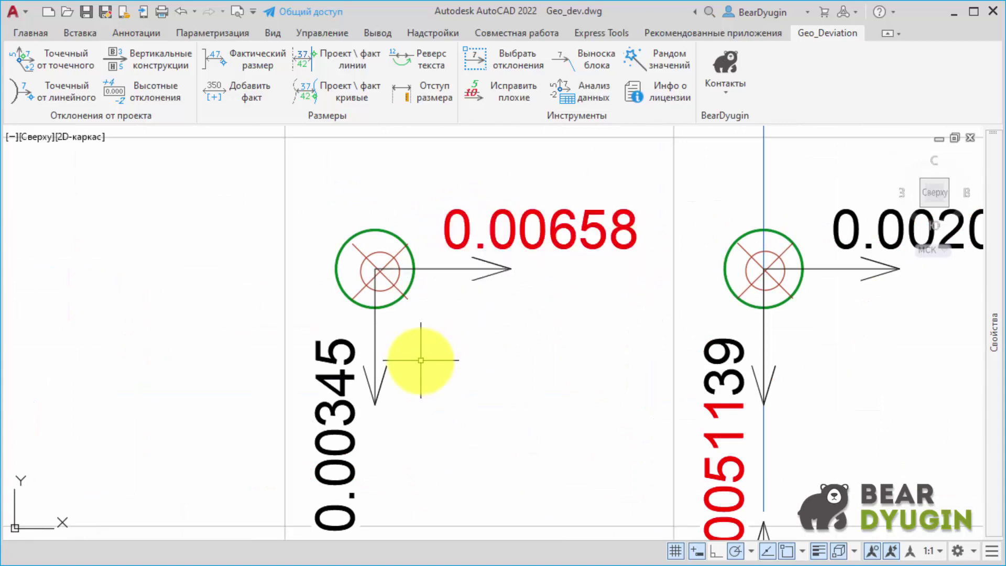
pyautogui.moveTo(422, 355); pyautogui.dragTo(437, 297, button='middle')
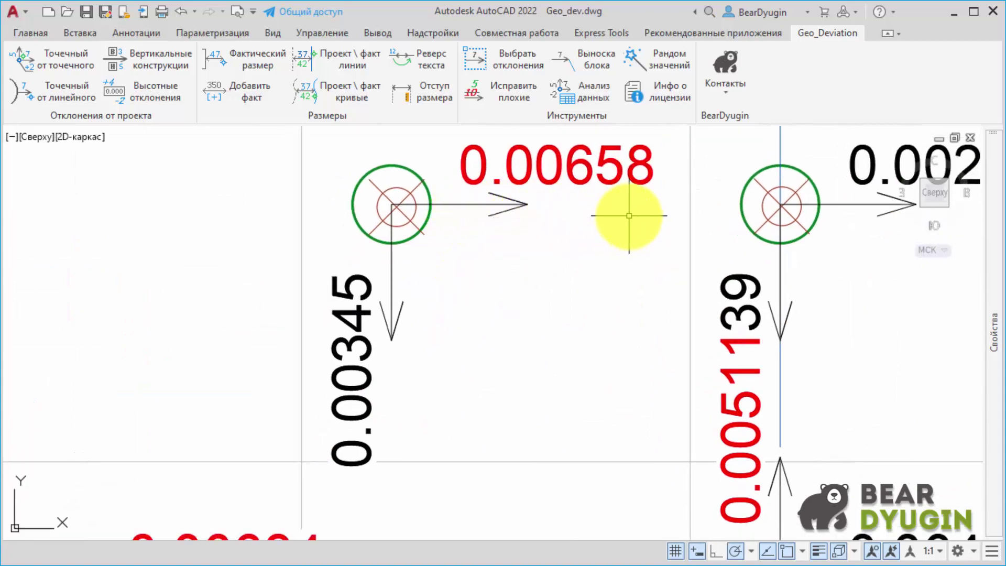
pyautogui.middleClick(420, 446)
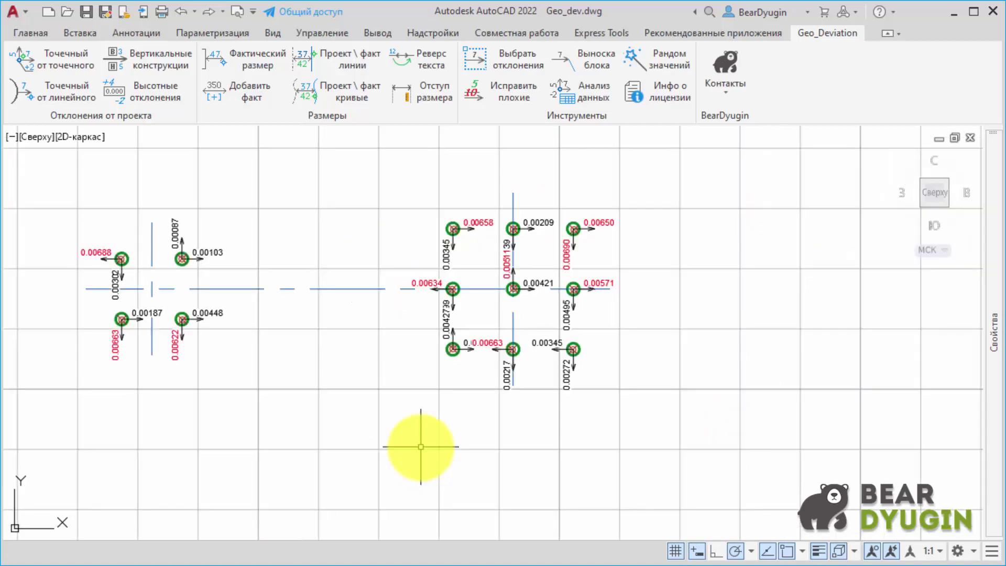
pyautogui.click(59, 62)
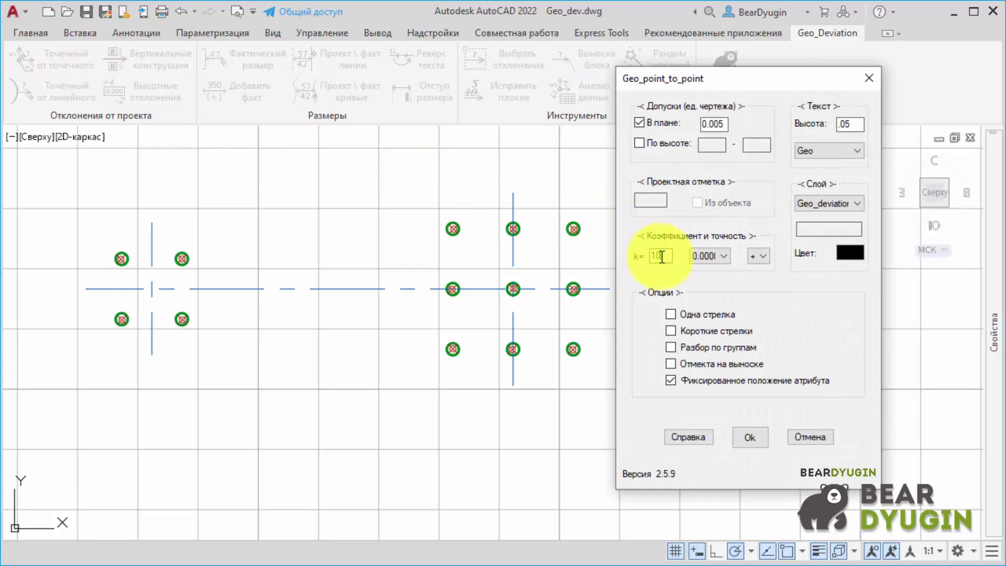
# - Switch the deviation rounding to whole-number precision with k=100 and confirm
pyautogui.click(706, 256)
pyautogui.click(712, 264)
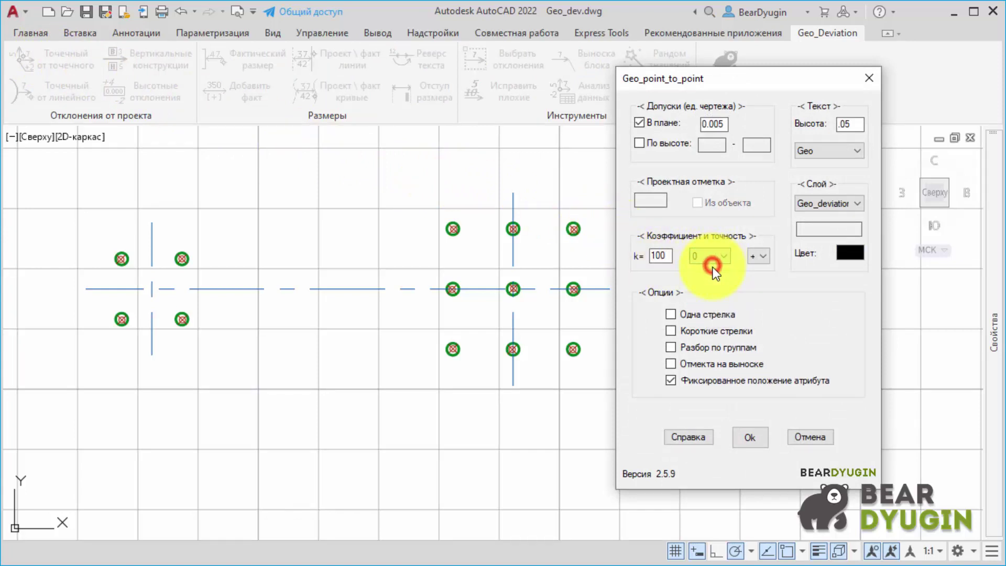
pyautogui.click(754, 435)
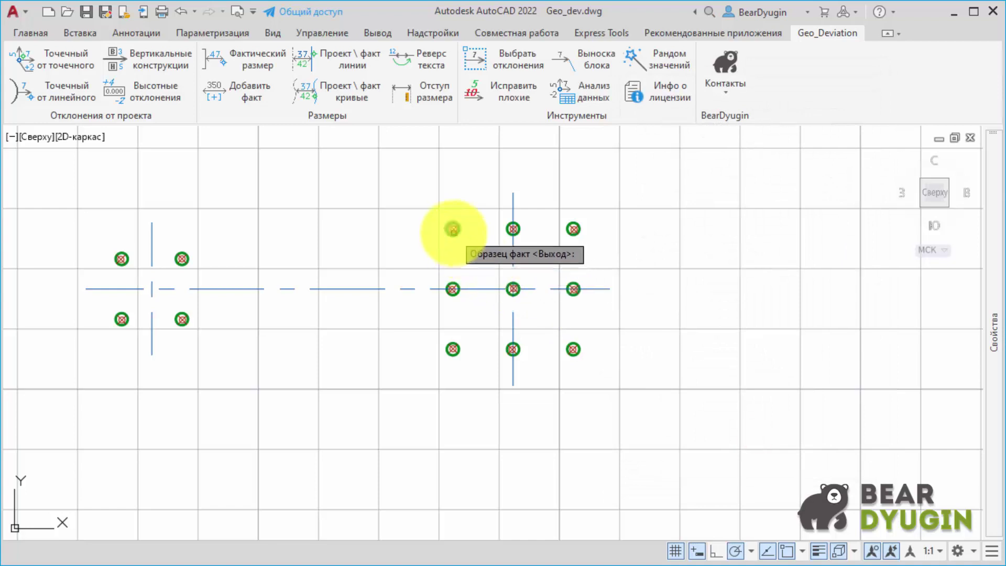
# - Label all survey points with integer deviations (0 and 1) and zoom to check them
pyautogui.click(453, 229)
pyautogui.click(681, 420)
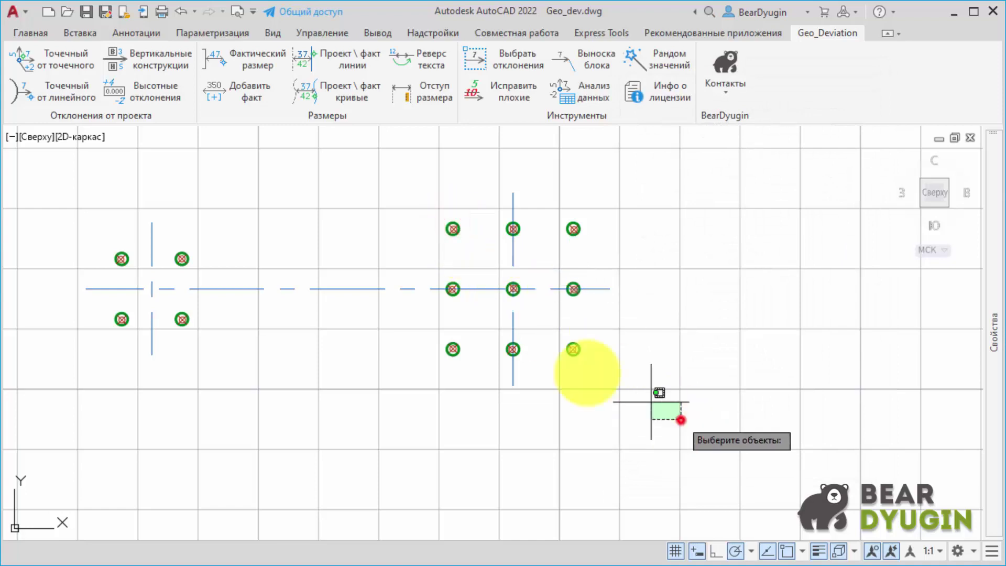
pyautogui.click(55, 158)
pyautogui.rightClick(265, 186)
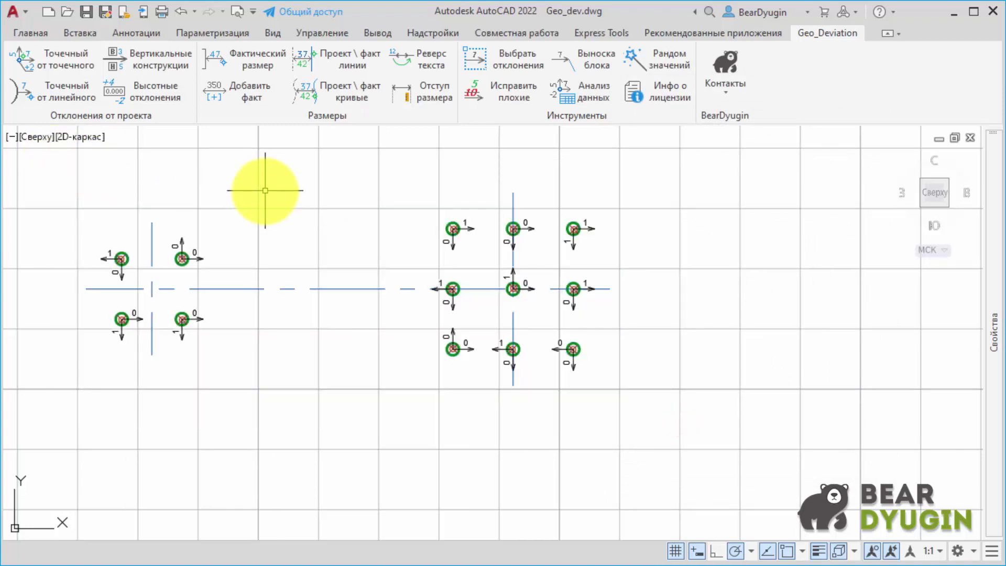
pyautogui.scroll(2, 472, 240)
pyautogui.scroll(2, 492, 246)
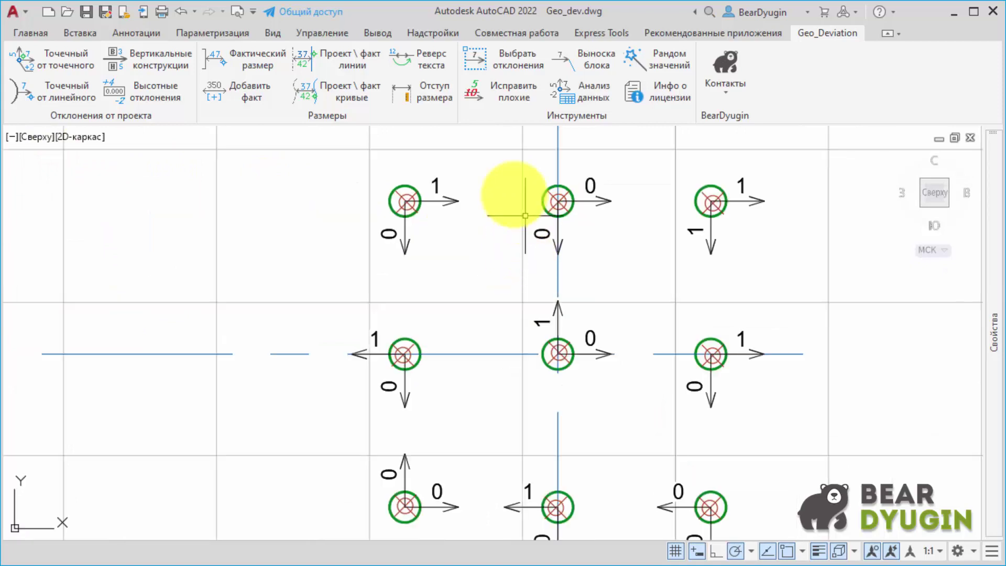
pyautogui.scroll(-4, 552, 411)
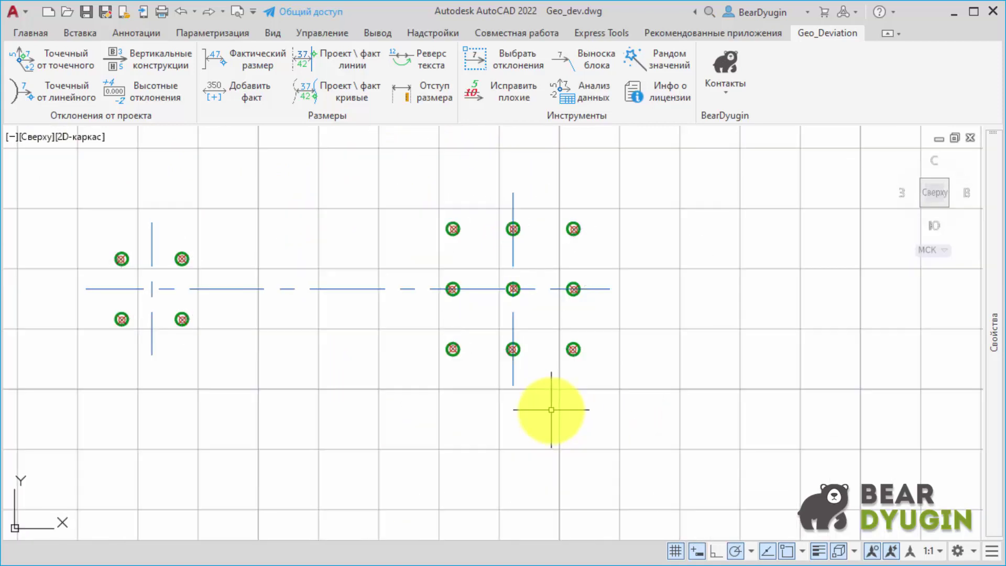
# - Change the deviation precision to one decimal (0.0) and confirm
pyautogui.click(49, 62)
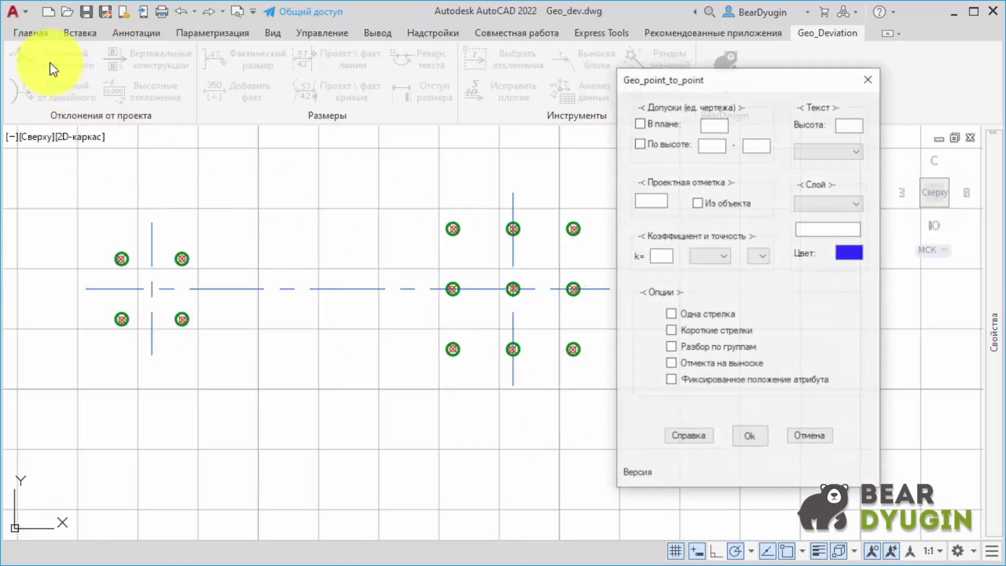
pyautogui.click(725, 255)
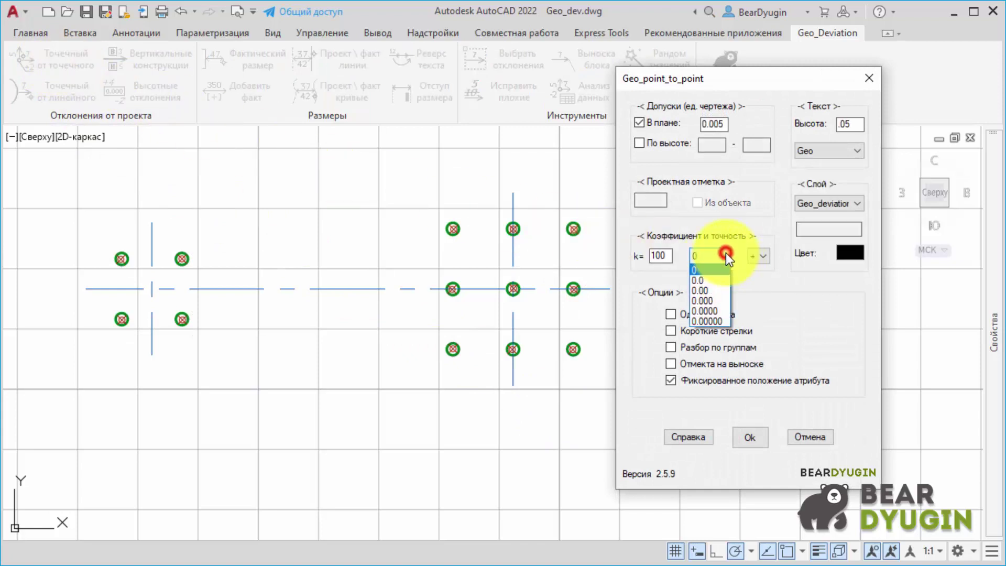
pyautogui.click(718, 281)
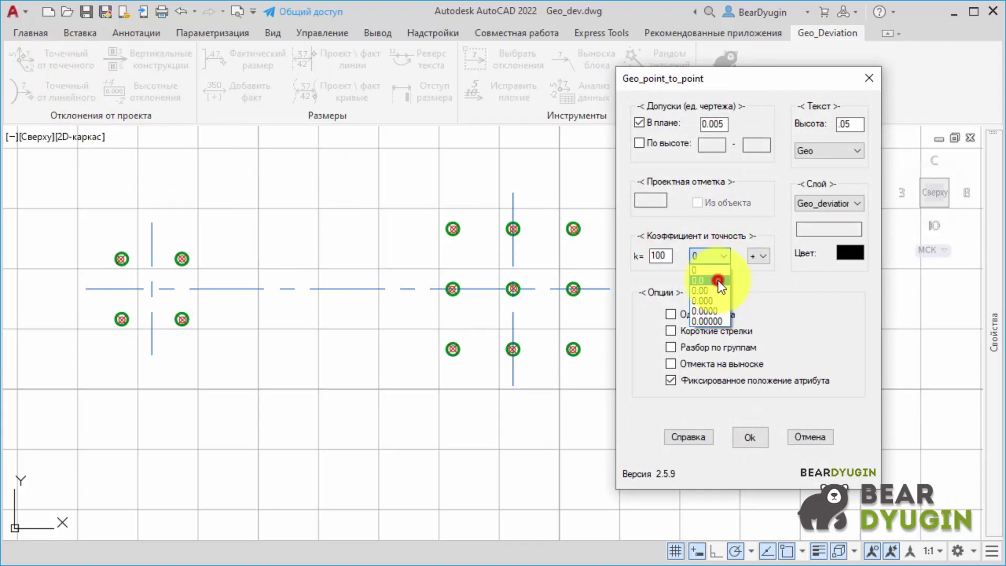
pyautogui.click(750, 436)
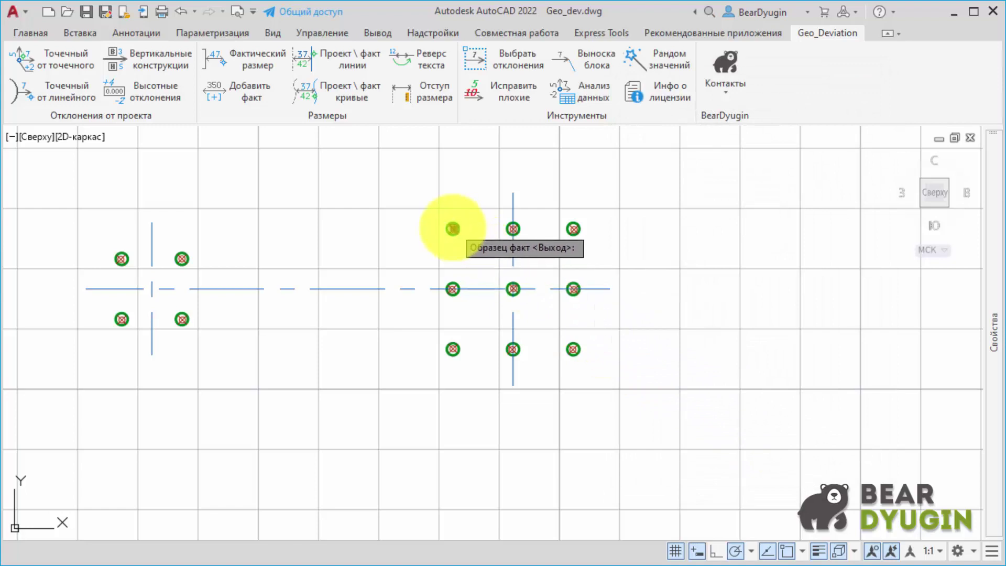
# - Label all survey points with one-decimal values like 0.7 and 0.3, then undo them
pyautogui.click(453, 228)
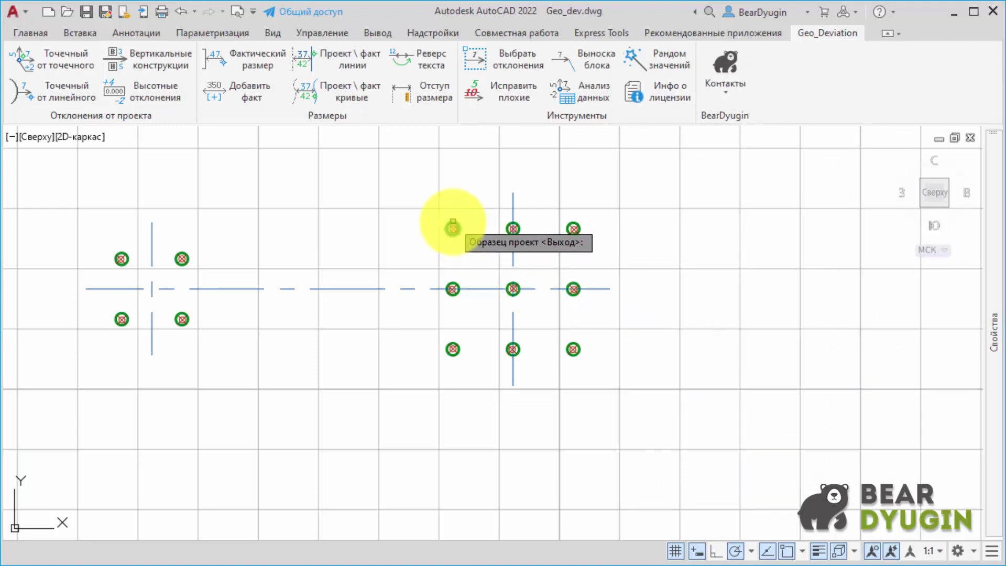
pyautogui.click(452, 225)
pyautogui.click(674, 434)
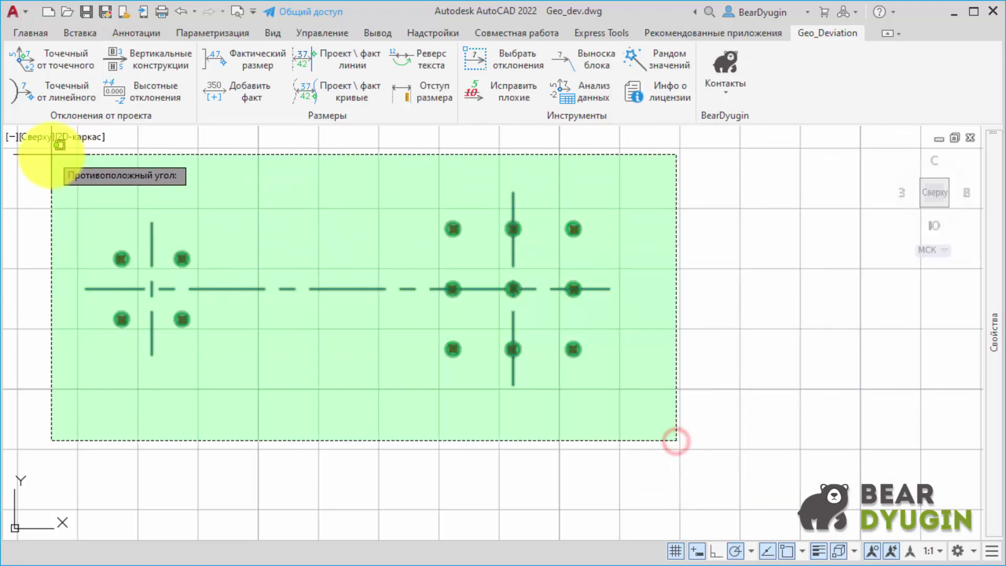
pyautogui.click(51, 155)
pyautogui.rightClick(332, 197)
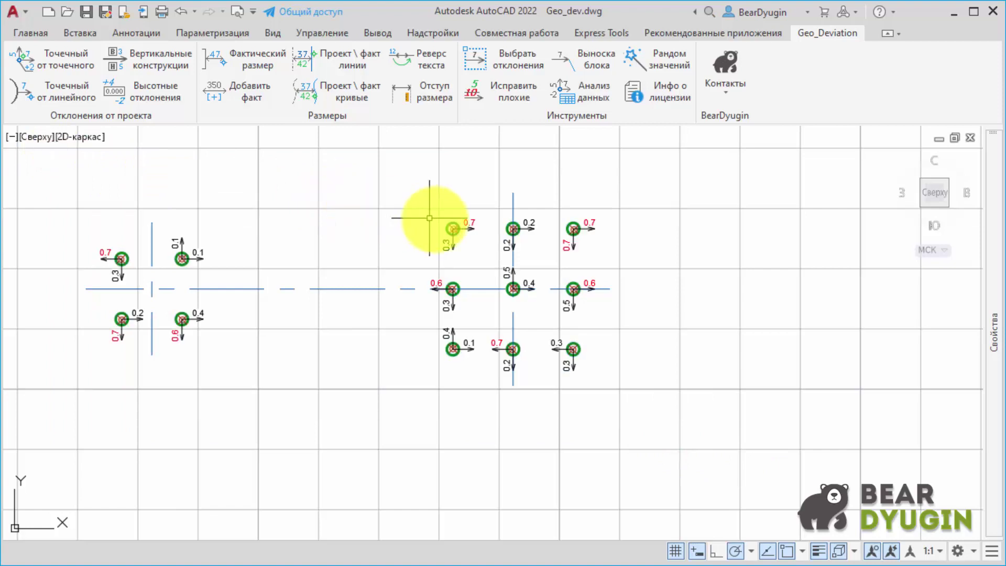
pyautogui.scroll(2, 493, 254)
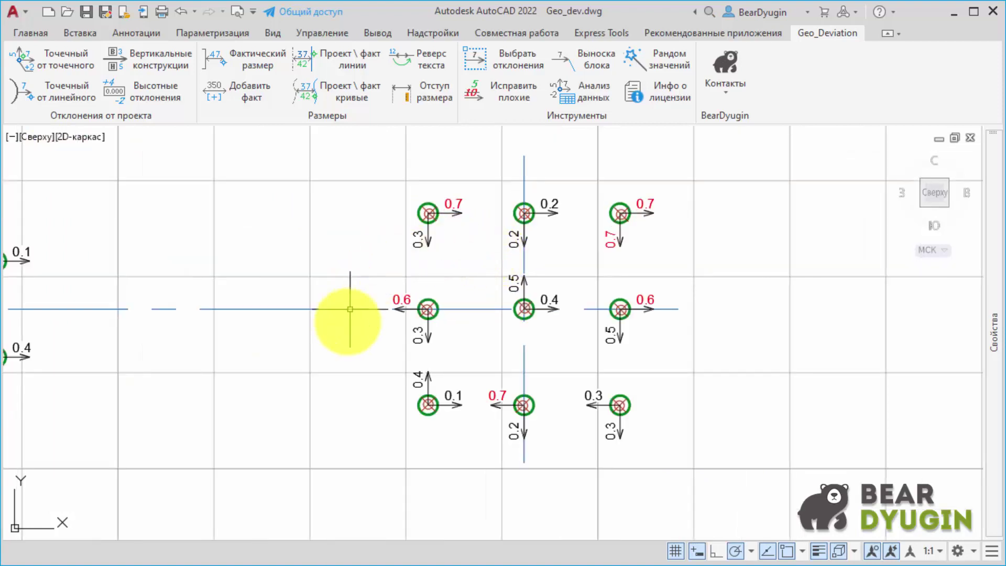
pyautogui.hotkey('ctrl', 'z')
pyautogui.hotkey('ctrl', 'z')
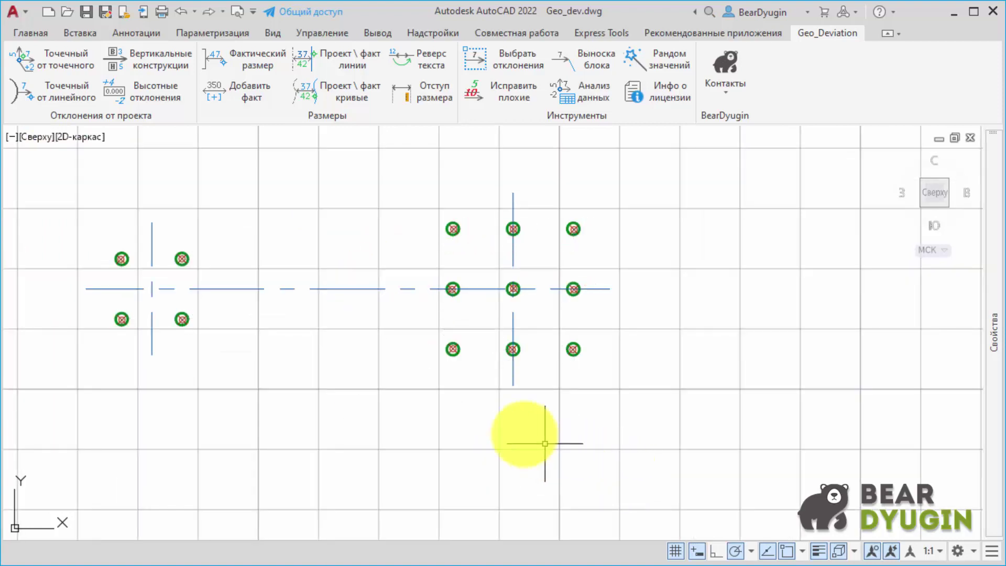
# - Enable the ±0.005 height check, ± sign display and whole-number precision
pyautogui.click(60, 65)
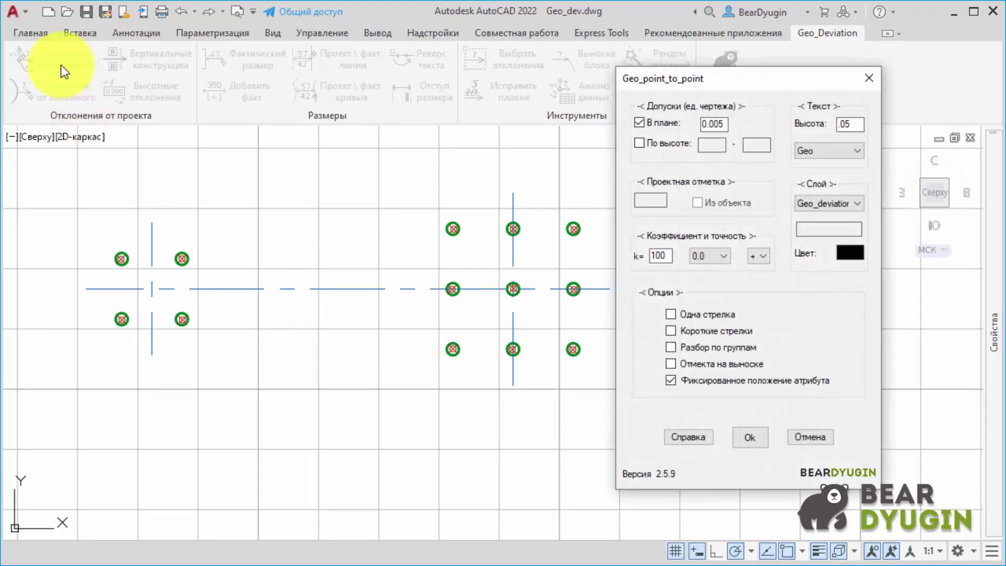
pyautogui.click(642, 141)
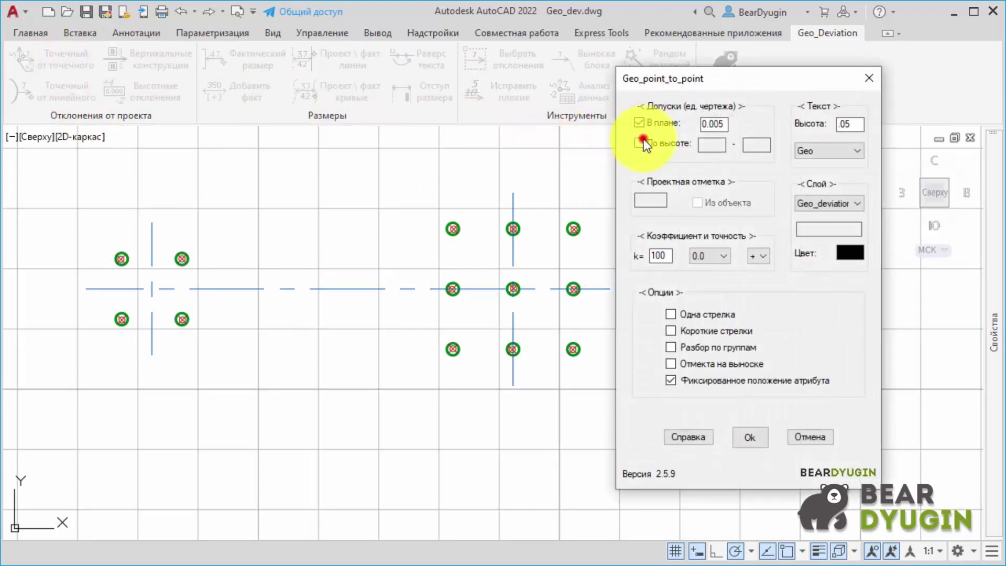
pyautogui.click(761, 256)
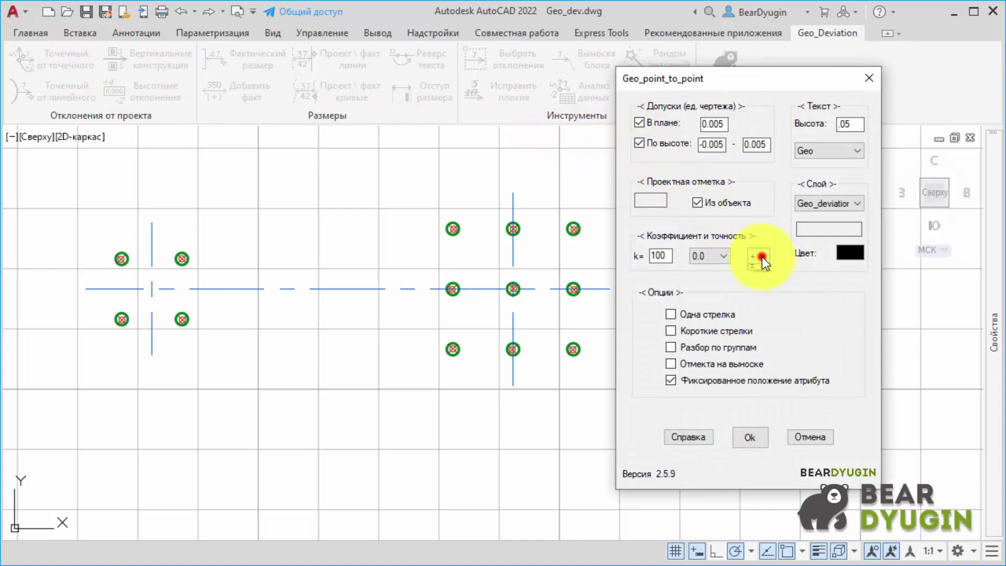
pyautogui.click(762, 292)
pyautogui.click(708, 255)
pyautogui.click(708, 269)
pyautogui.click(749, 435)
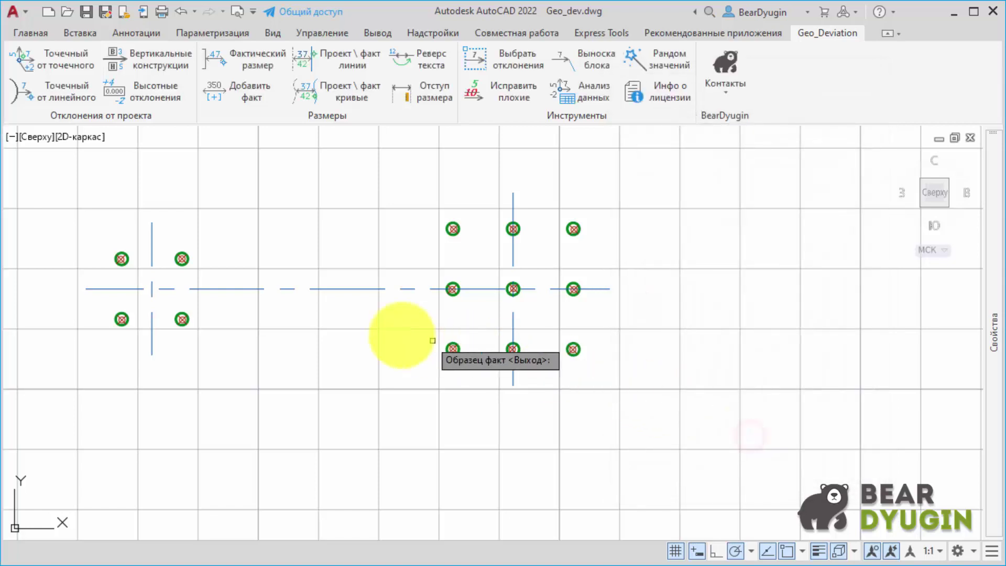
# - Label all survey points, inspect the ±0 value label, then undo the annotations
pyautogui.click(450, 228)
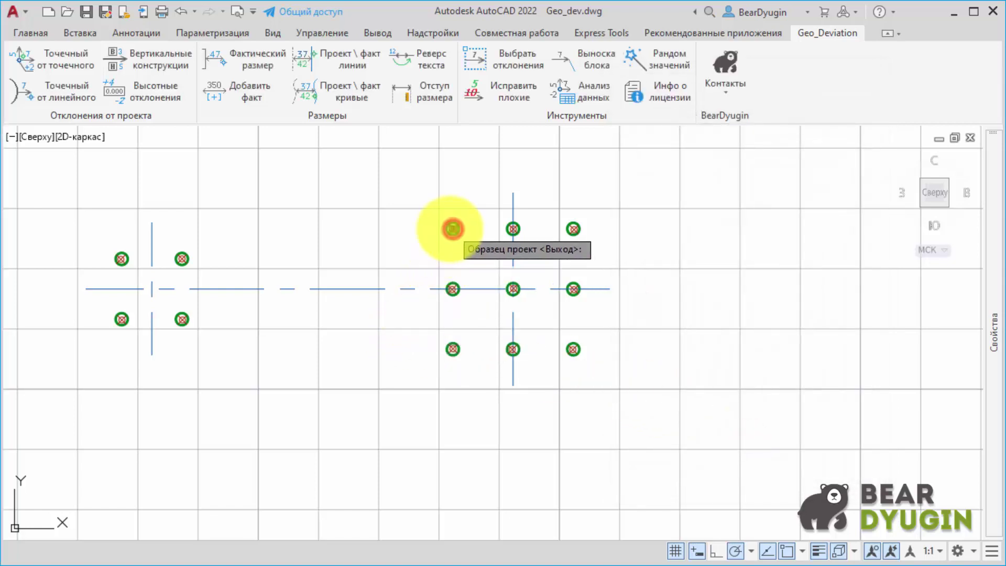
pyautogui.click(449, 228)
pyautogui.click(696, 404)
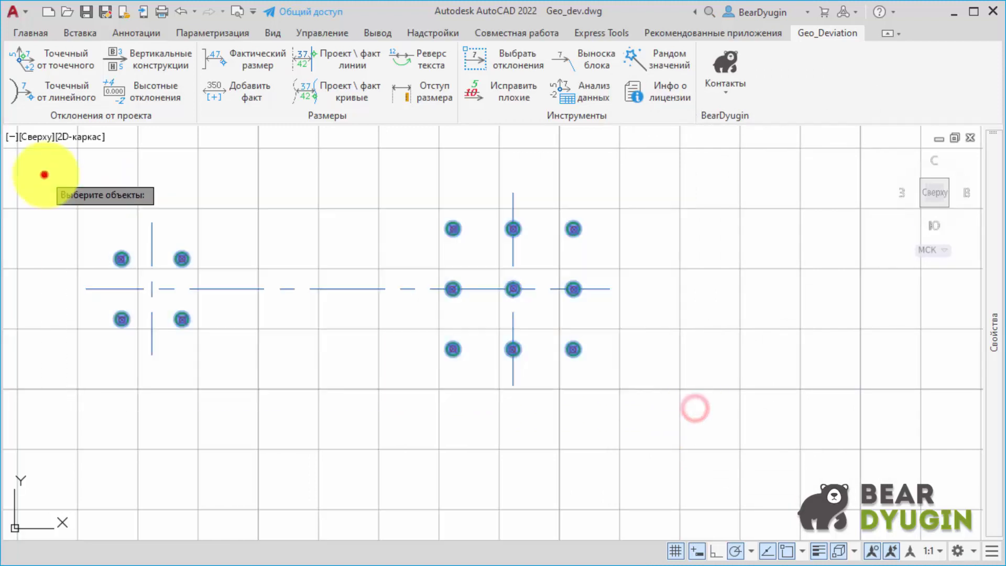
pyautogui.click(45, 175)
pyautogui.press('Return')
pyautogui.scroll(6, 131, 312)
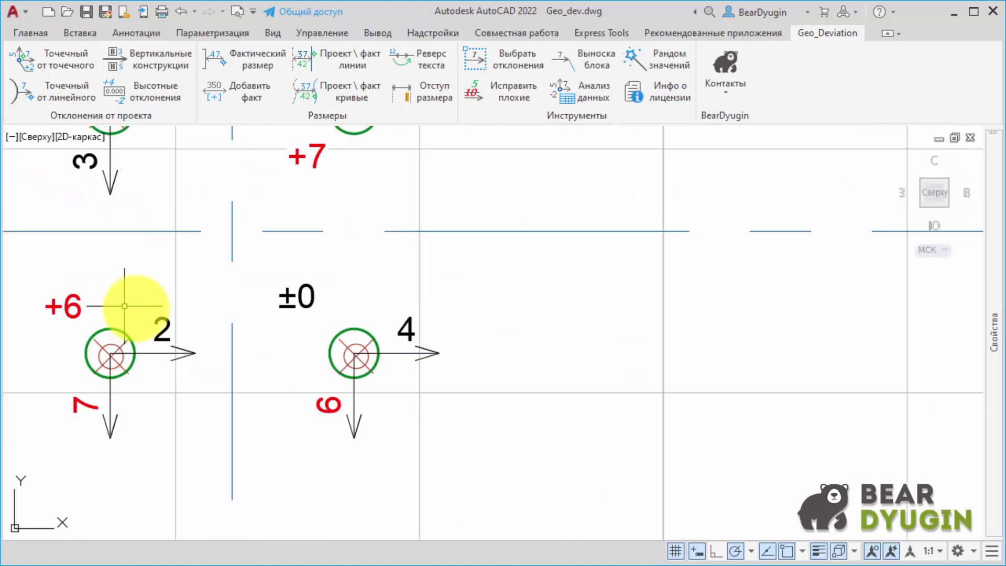
pyautogui.doubleClick(315, 296)
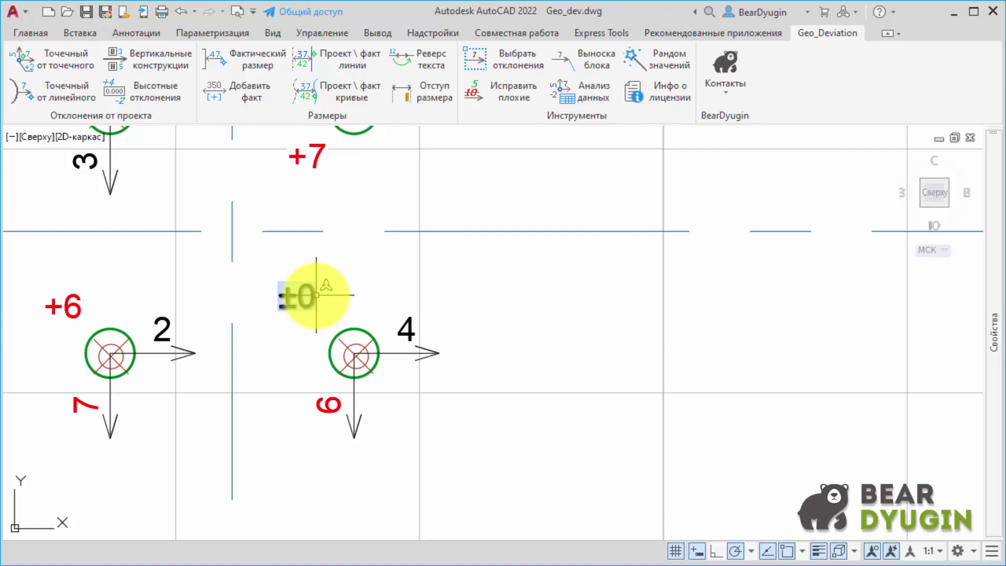
pyautogui.scroll(-5, 314, 291)
pyautogui.hotkey('ctrl', 'z')
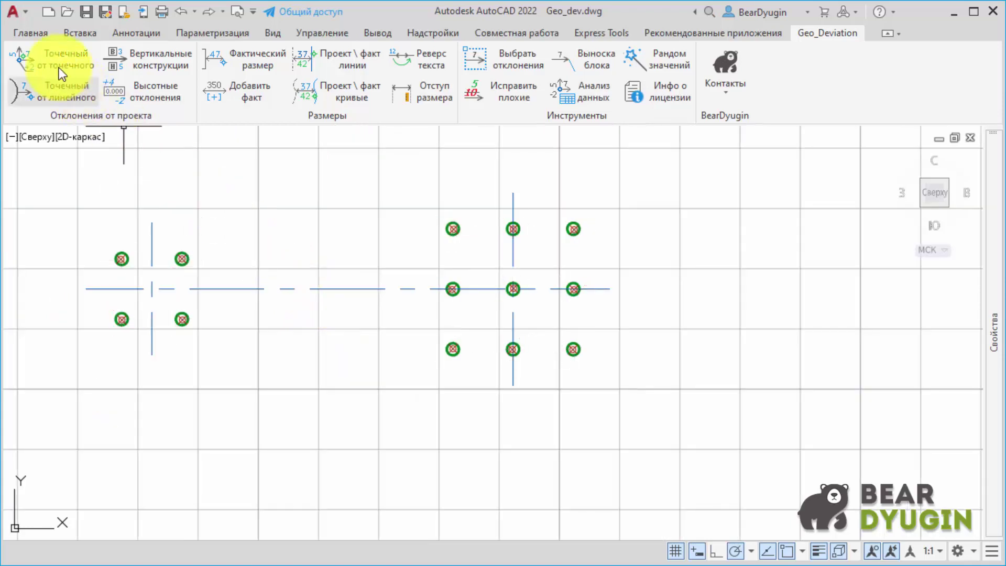
# - Make the deviation settings plan-only with one arrow per point
pyautogui.click(50, 56)
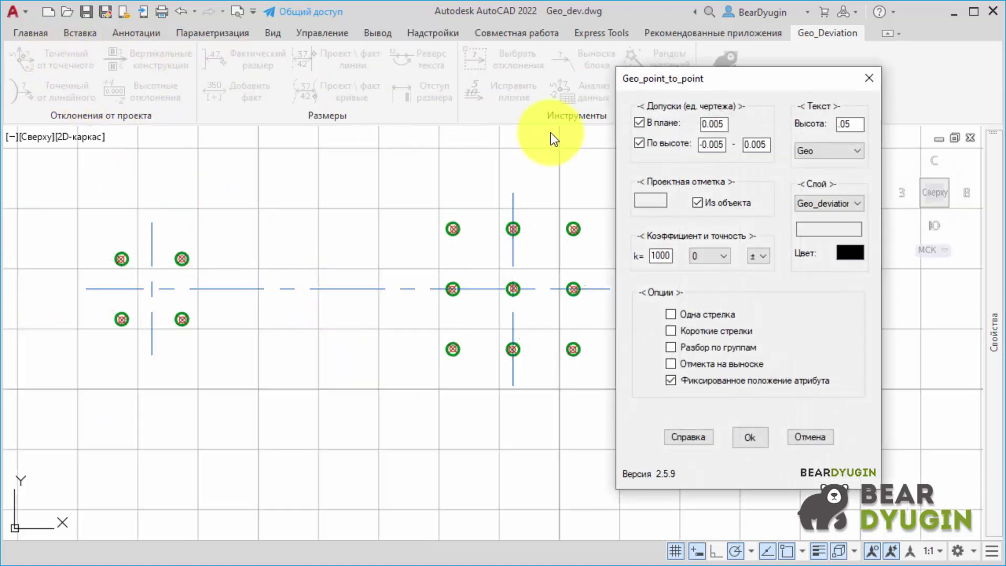
pyautogui.click(641, 143)
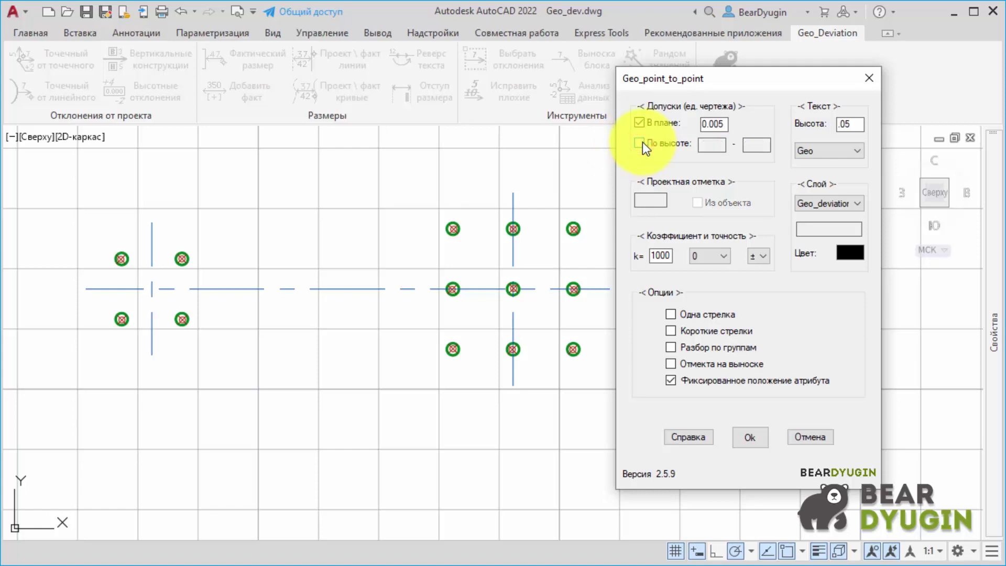
pyautogui.click(672, 314)
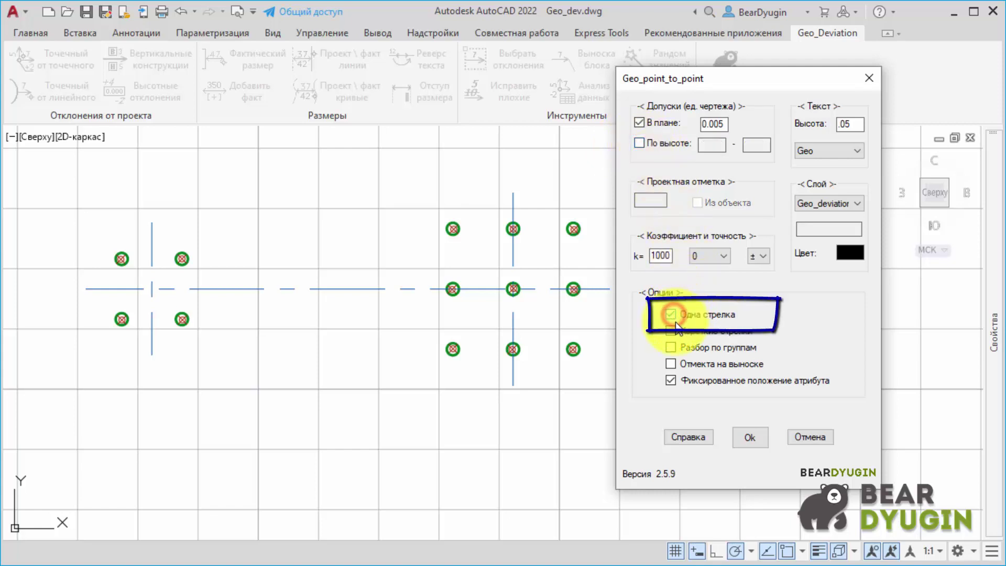
pyautogui.click(748, 439)
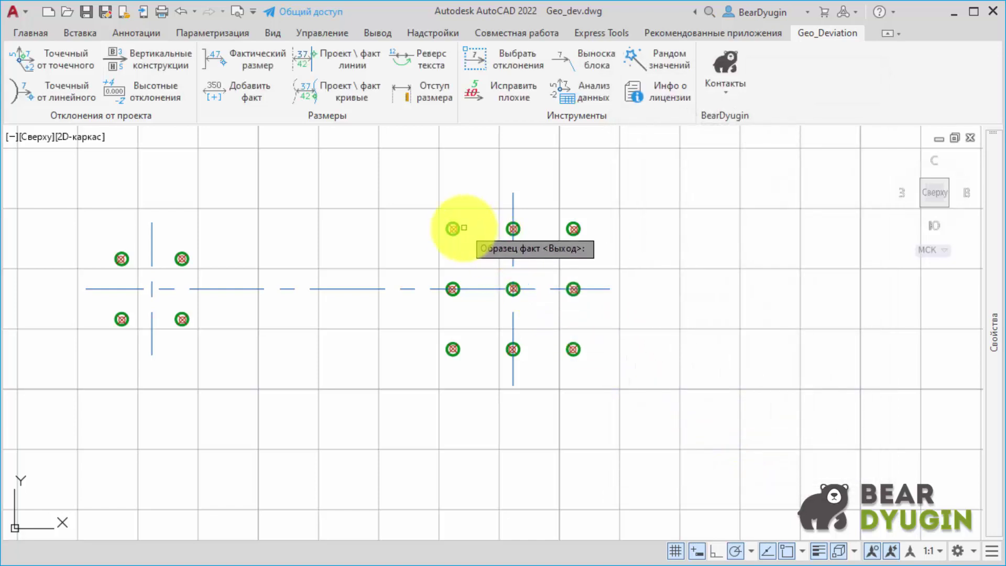
# - Label every survey point with single arrows (values like 7, 3, 9) and pan to inspect them
pyautogui.click(453, 228)
pyautogui.click(454, 224)
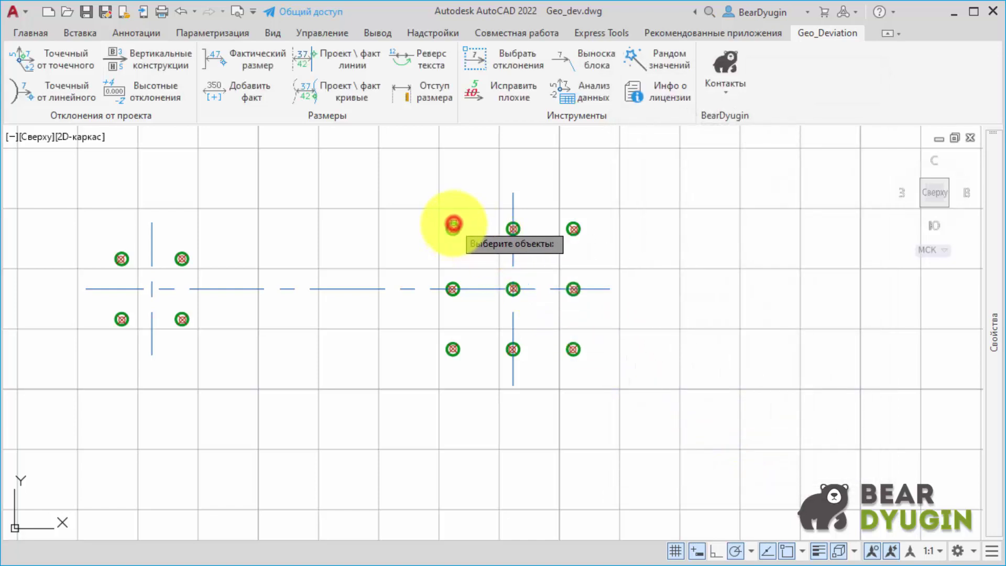
pyautogui.click(664, 395)
pyautogui.click(67, 164)
pyautogui.rightClick(128, 182)
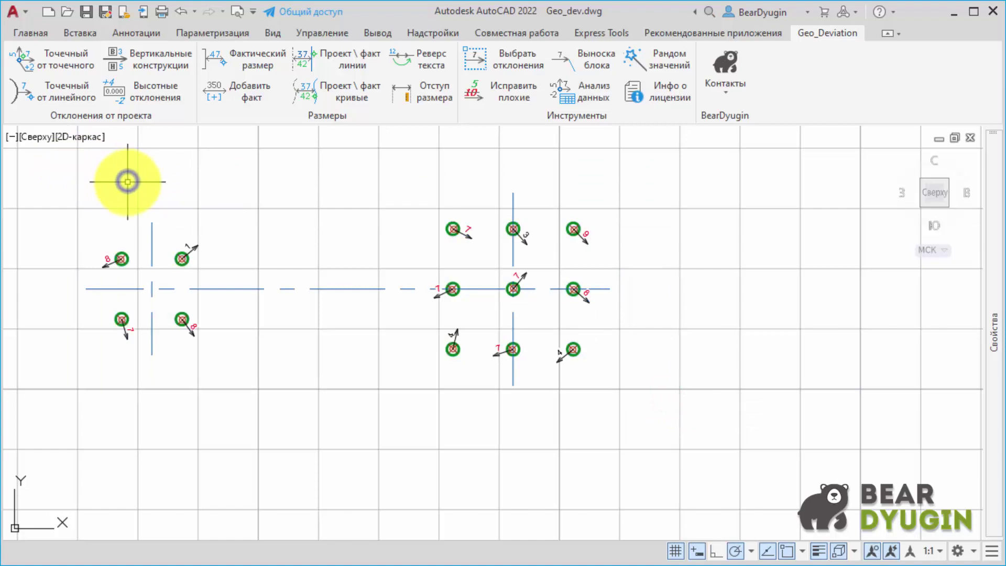
pyautogui.scroll(1, 461, 242)
pyautogui.scroll(4, 482, 293)
pyautogui.moveTo(498, 367)
pyautogui.mouseDown(button='middle')
pyautogui.moveTo(502, 316)
pyautogui.moveTo(549, 215)
pyautogui.moveTo(608, 278)
pyautogui.moveTo(868, 386)
pyautogui.mouseUp(button='middle')
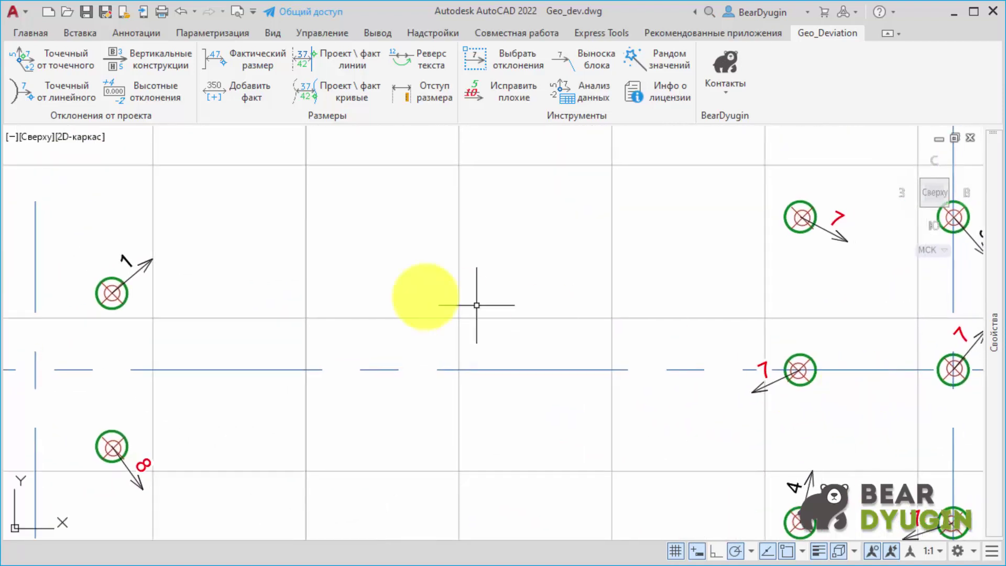
pyautogui.moveTo(272, 297); pyautogui.dragTo(510, 291, button='middle')
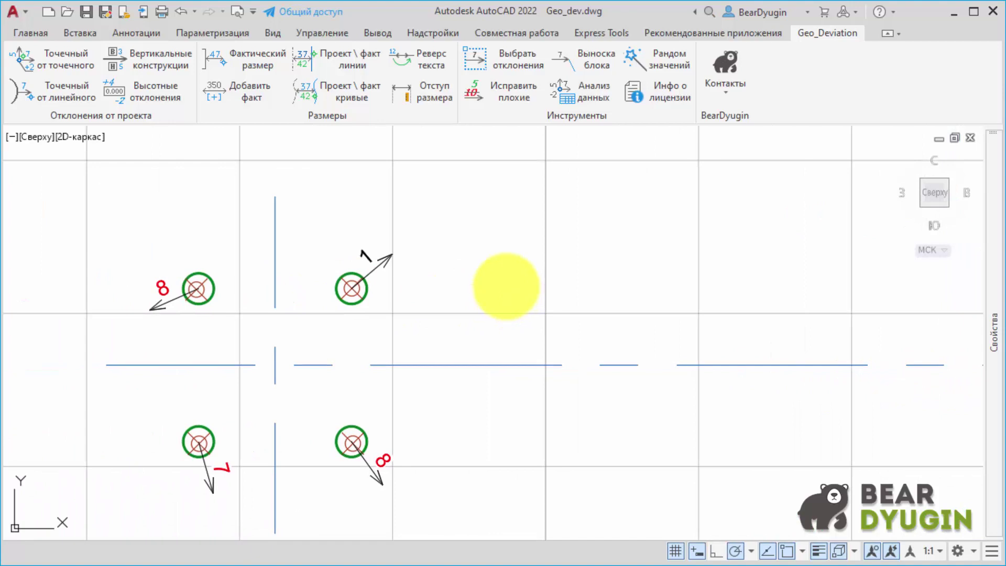
pyautogui.scroll(-4, 506, 286)
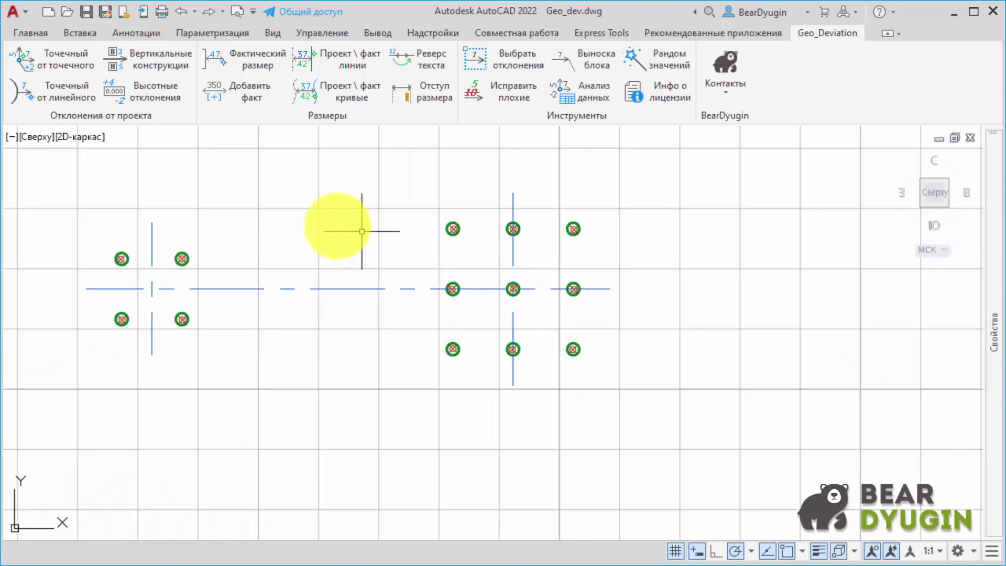
# - Switch the deviation labels to short arrows and edit the label text height
pyautogui.click(71, 64)
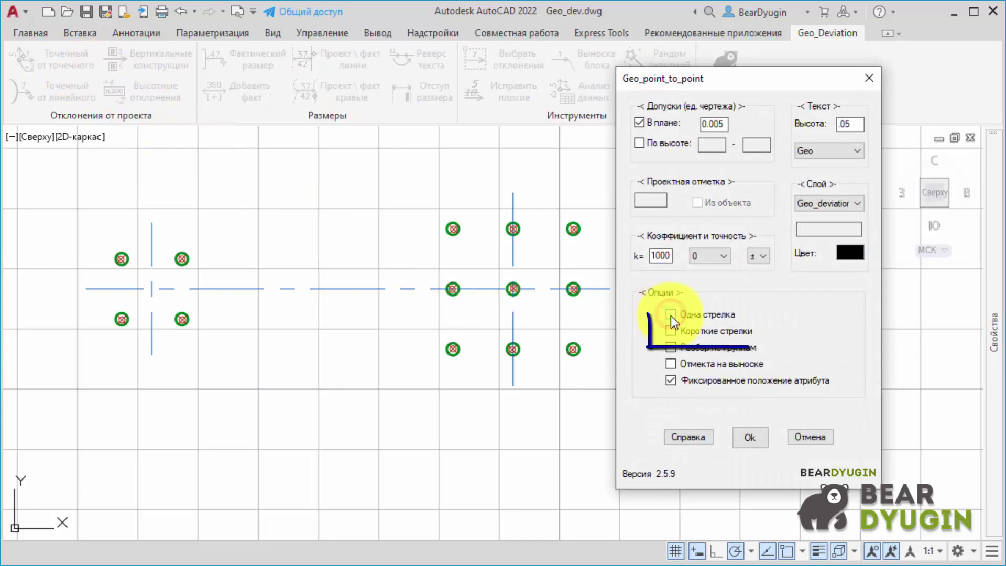
pyautogui.click(671, 331)
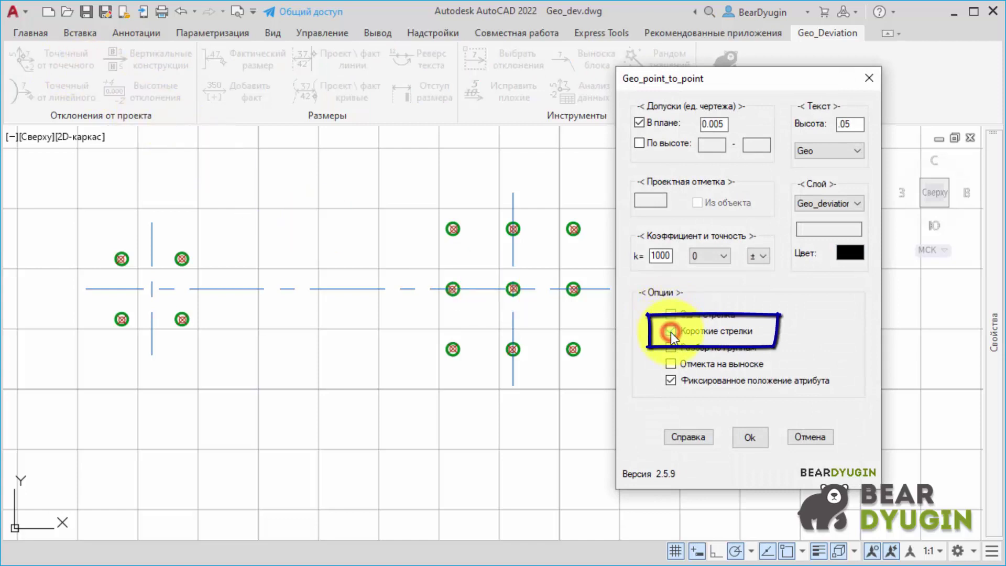
pyautogui.click(841, 124)
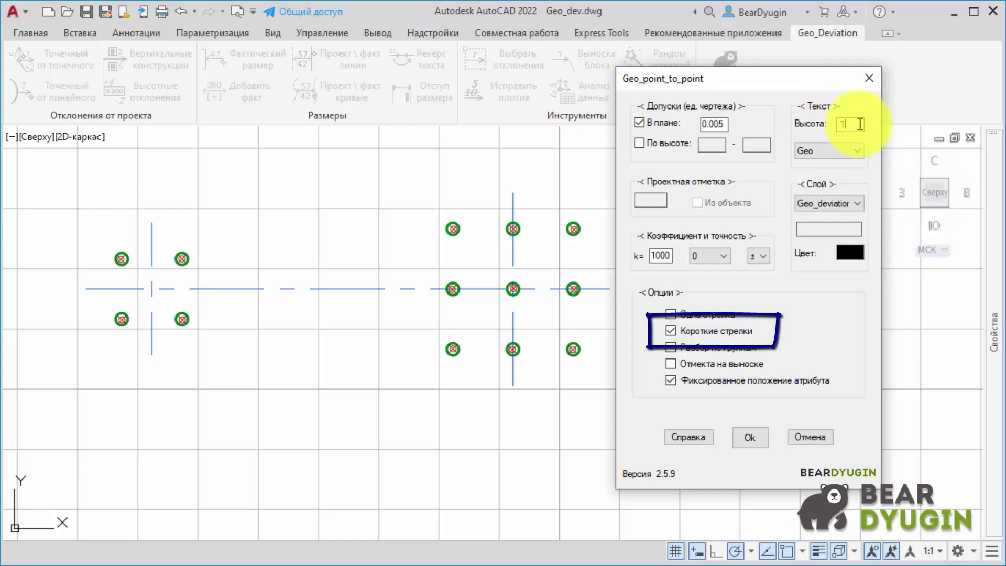
pyautogui.click(744, 436)
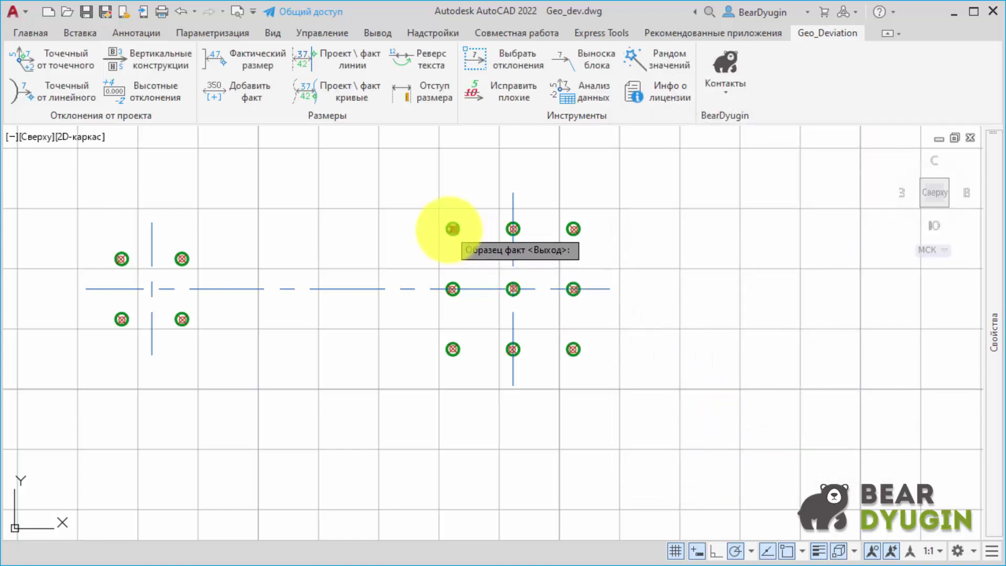
# - Label all survey points with short double arrows (values like 52, 43) and review them
pyautogui.click(452, 228)
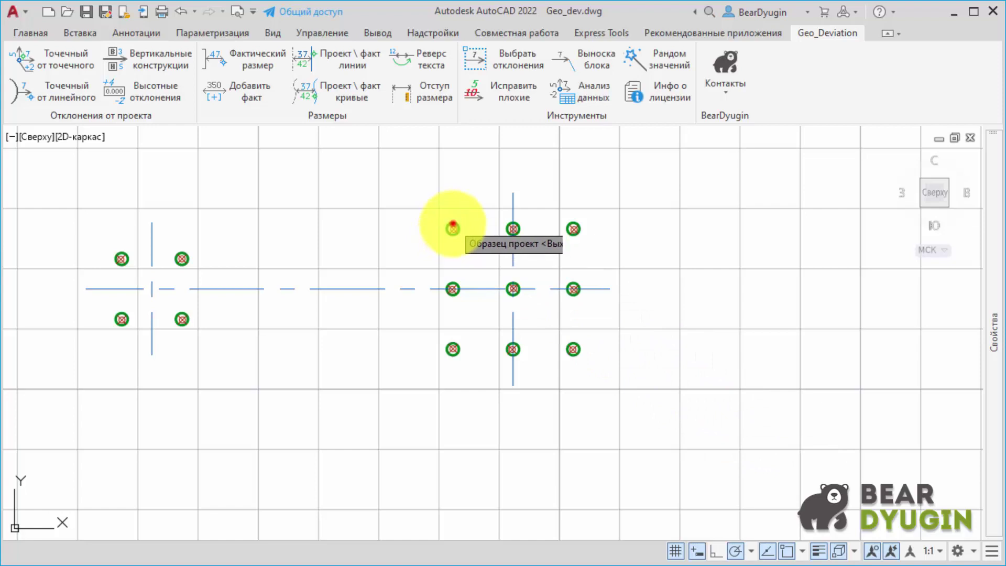
pyautogui.click(453, 225)
pyautogui.click(517, 329)
pyautogui.click(705, 430)
pyautogui.press('Return')
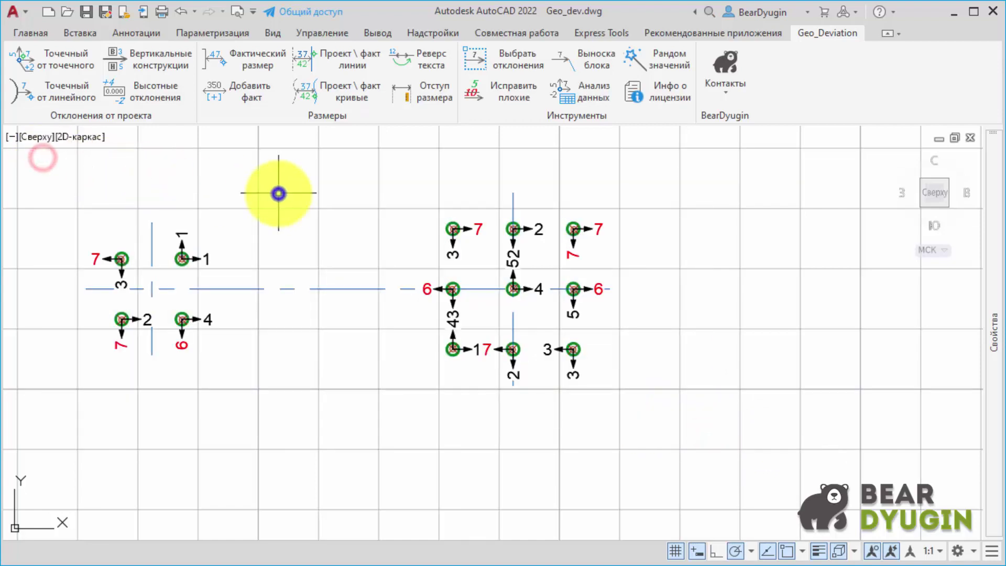
pyautogui.scroll(3, 440, 231)
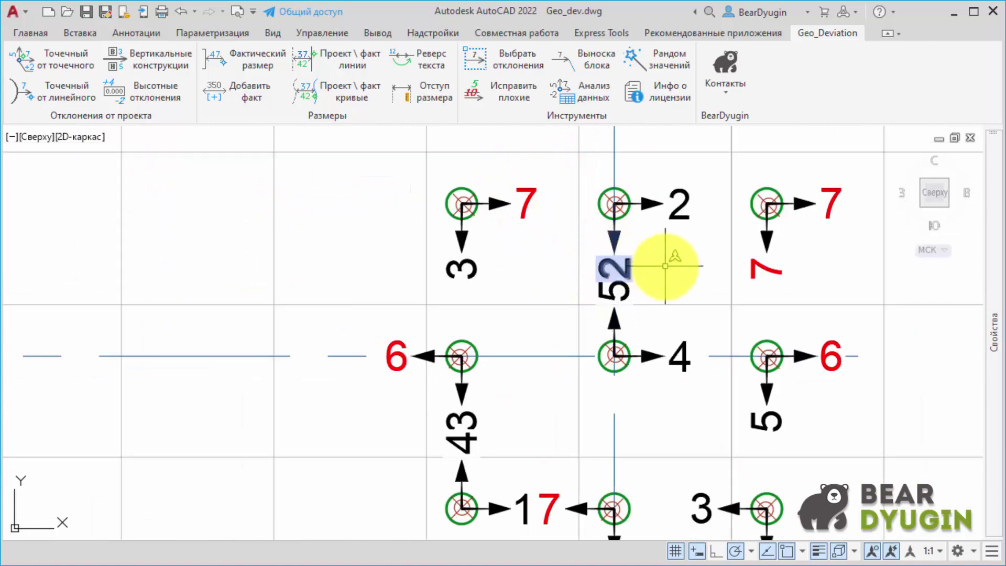
pyautogui.moveTo(682, 403); pyautogui.dragTo(681, 233, button='middle')
pyautogui.scroll(-2, 682, 237)
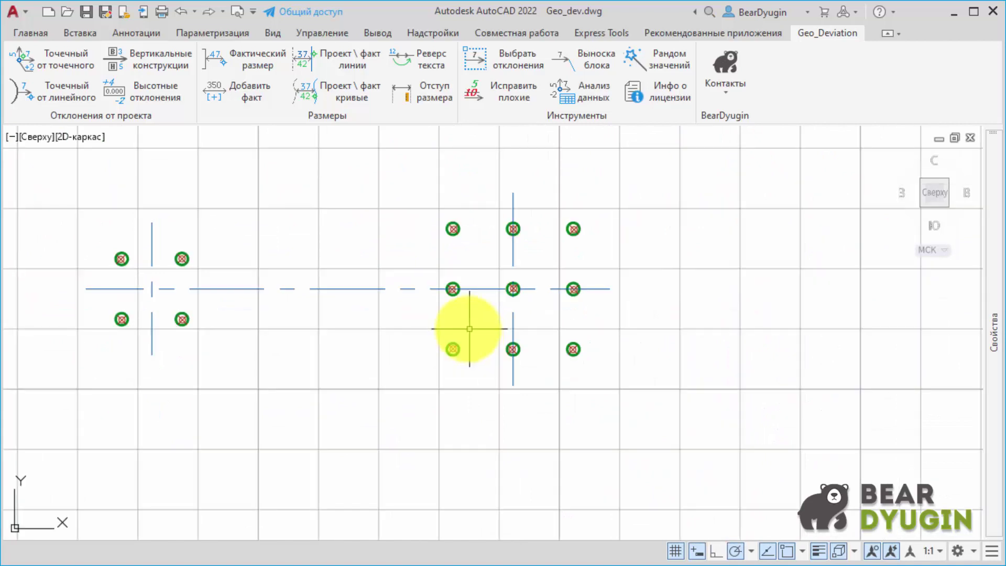
# - Run point-to-point annotation with splitting by point groups over all survey points
pyautogui.click(58, 62)
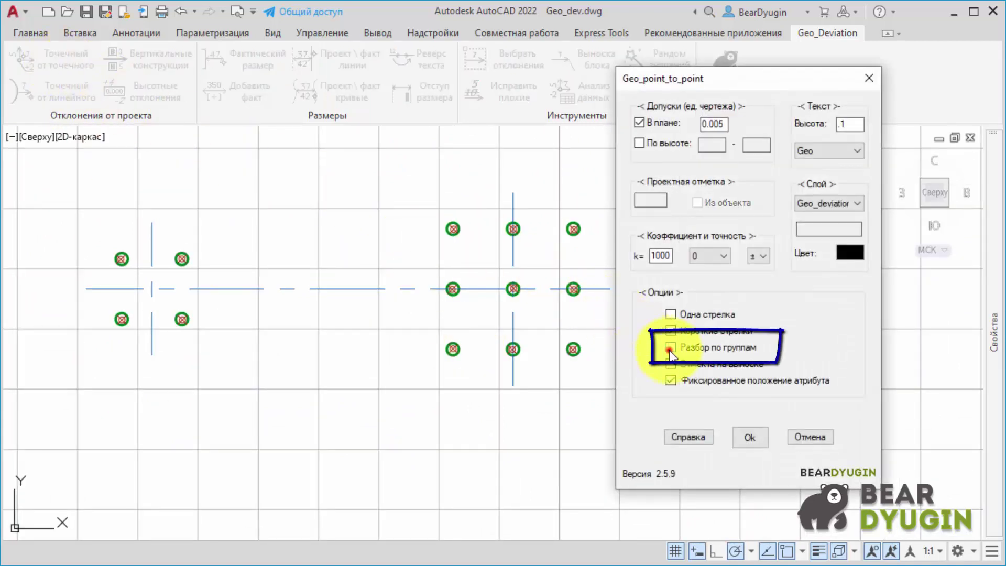
pyautogui.click(749, 436)
pyautogui.click(452, 229)
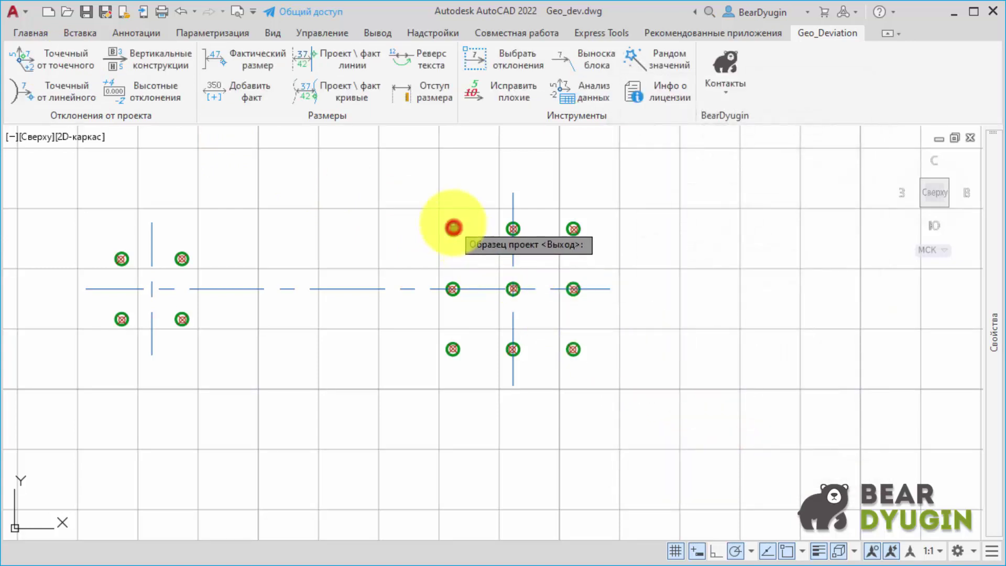
pyautogui.click(452, 228)
pyautogui.click(778, 456)
pyautogui.click(60, 157)
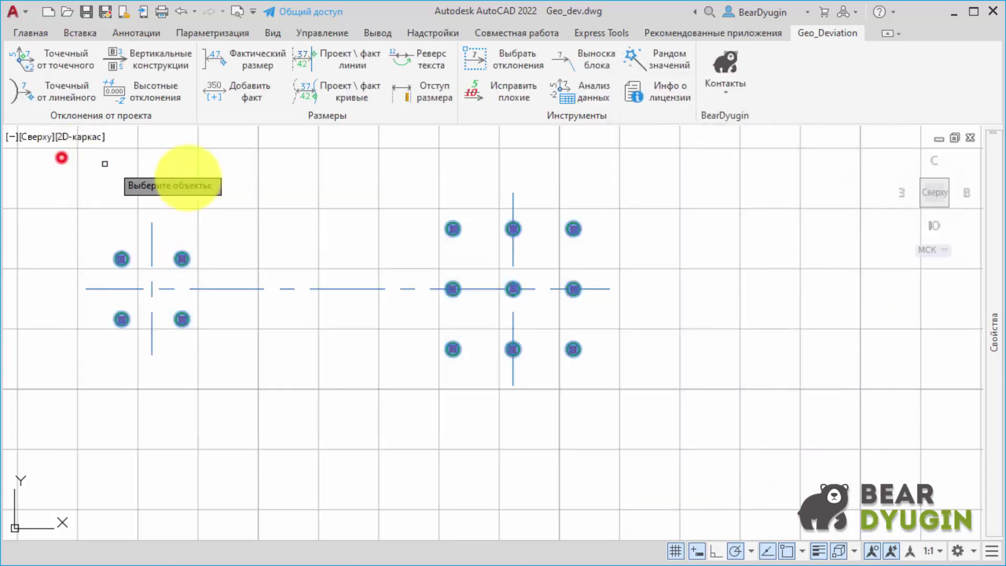
pyautogui.press('Return')
# - Zoom and pan across the point groups to review the arrows and values like 7, 3, 6
pyautogui.scroll(4, 84, 285)
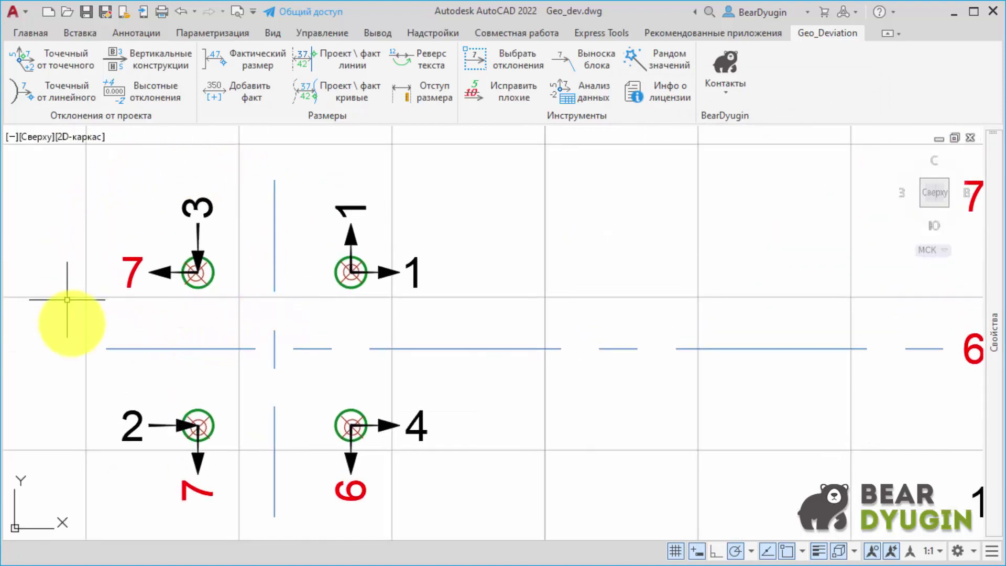
pyautogui.scroll(-2, 487, 484)
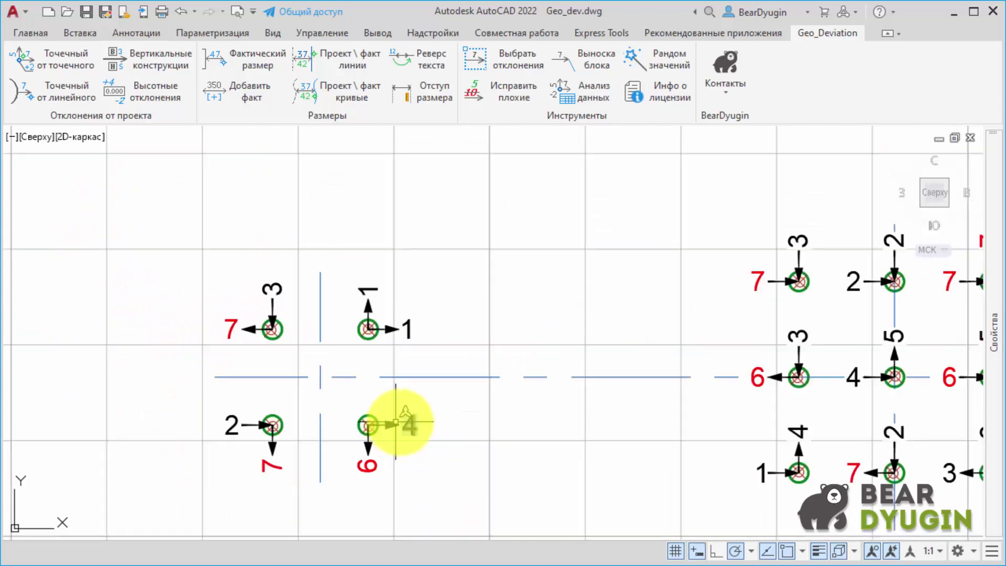
pyautogui.moveTo(448, 304); pyautogui.dragTo(332, 299, button='middle')
pyautogui.scroll(2, 364, 280)
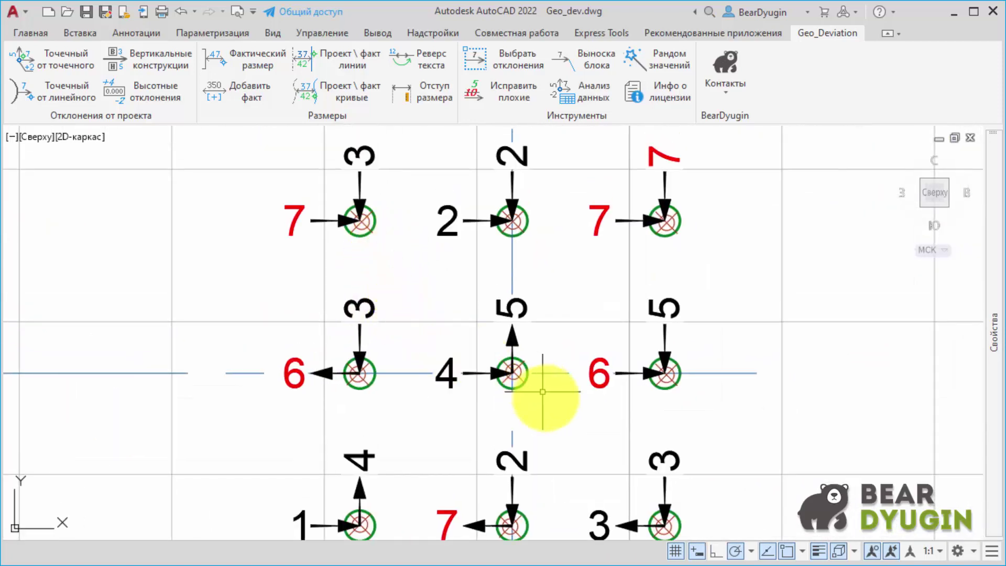
pyautogui.moveTo(621, 464); pyautogui.dragTo(612, 354, button='middle')
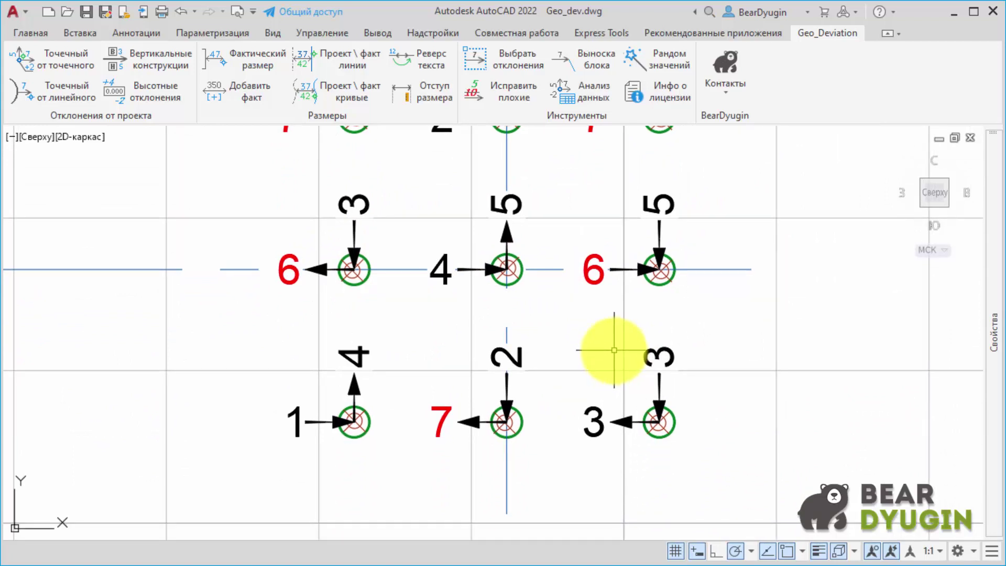
pyautogui.scroll(-3, 613, 350)
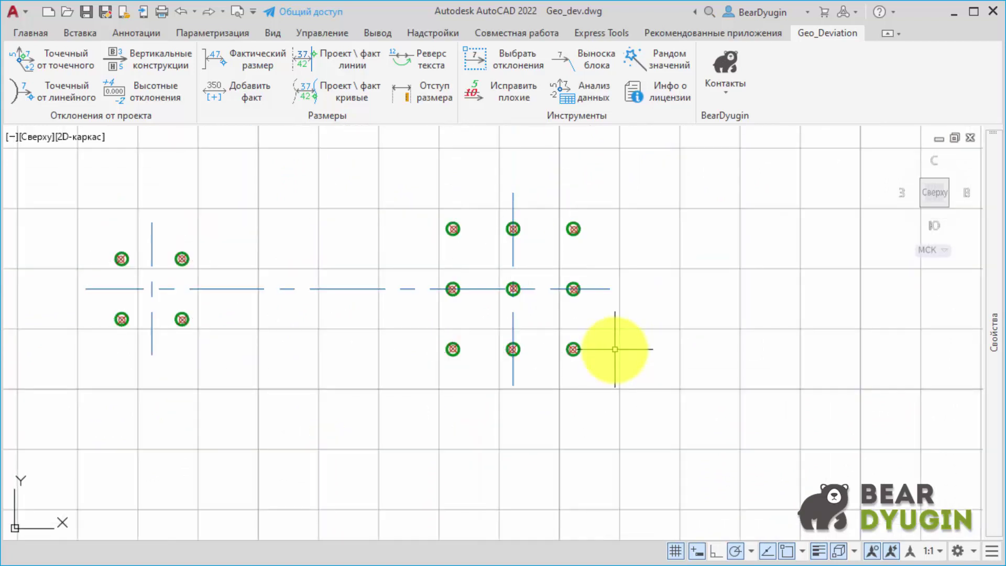
# - Enable elevation-on-leader labelling with the height tolerance check in point-to-point settings
pyautogui.click(59, 55)
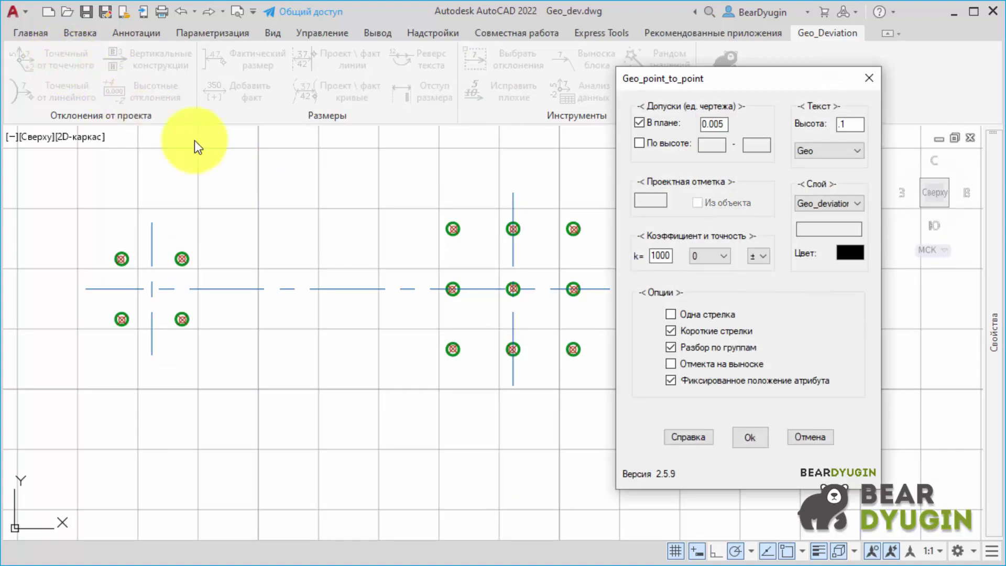
pyautogui.click(639, 140)
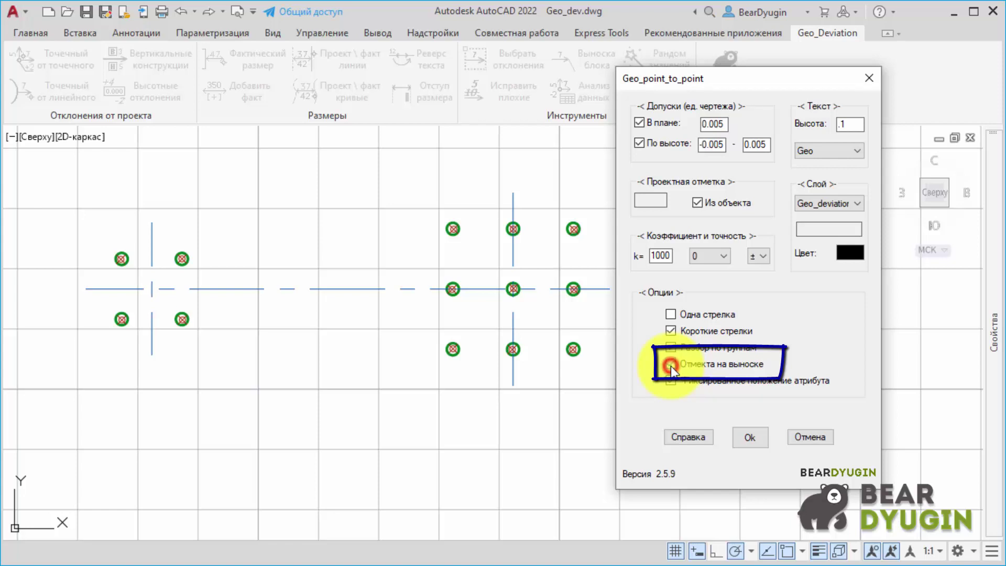
pyautogui.click(751, 437)
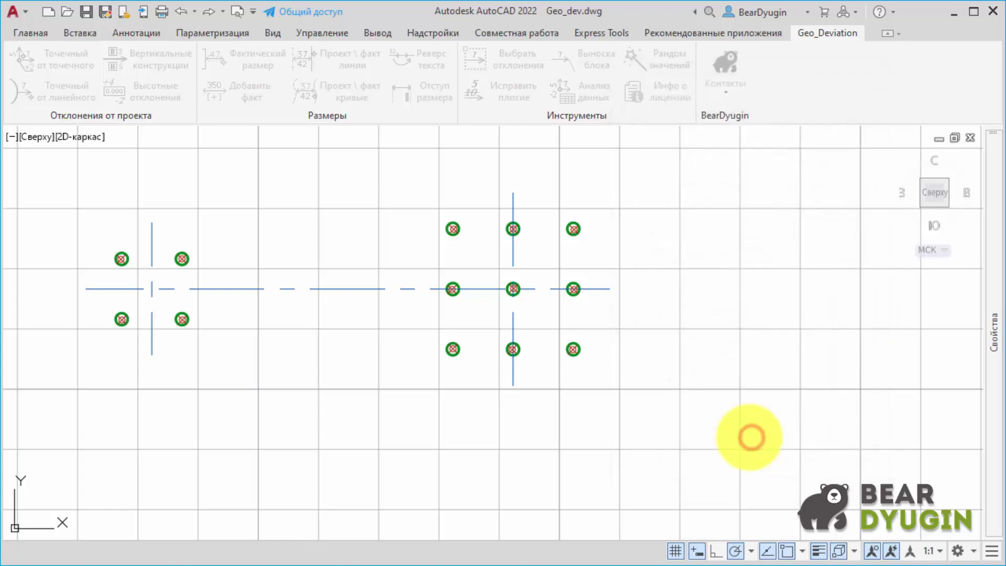
# - Label every survey point using the top-left point as the fact and project sample
pyautogui.click(453, 228)
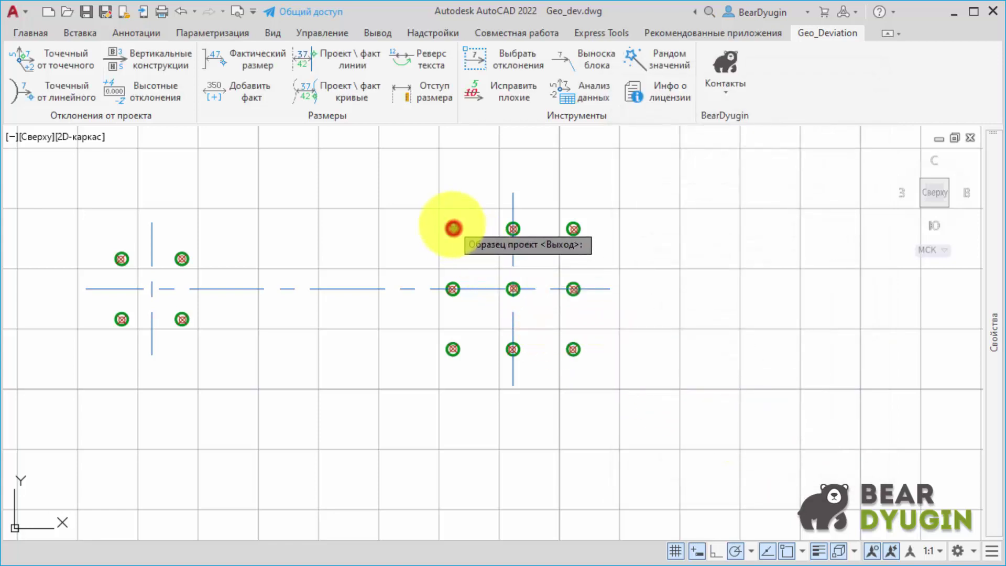
pyautogui.click(453, 228)
pyautogui.click(677, 422)
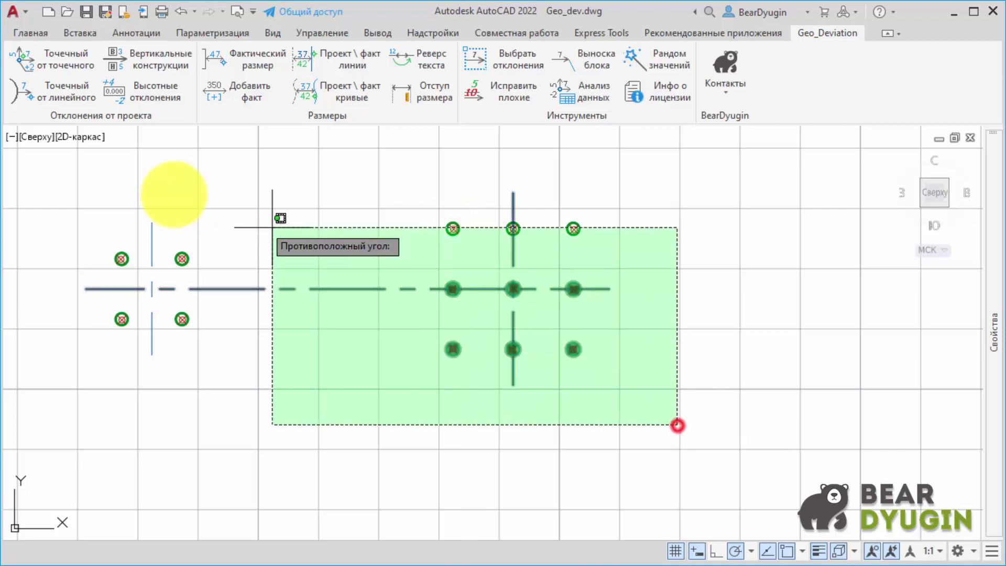
pyautogui.click(68, 162)
pyautogui.press('Return')
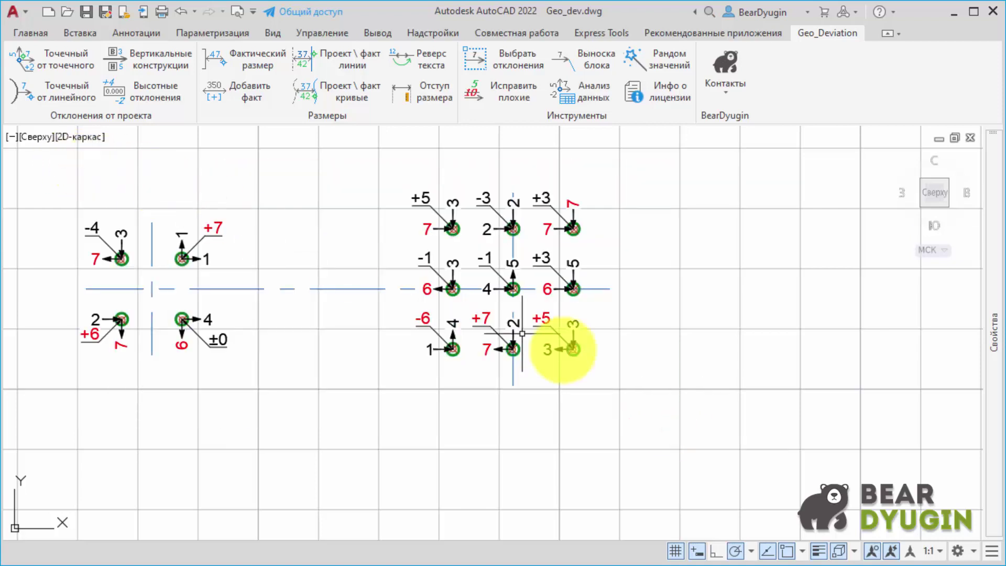
# - Move the +5 label down-right of its point, then undo back to unlabelled points
pyautogui.scroll(2, 567, 348)
pyautogui.scroll(2, 568, 348)
pyautogui.click(498, 255)
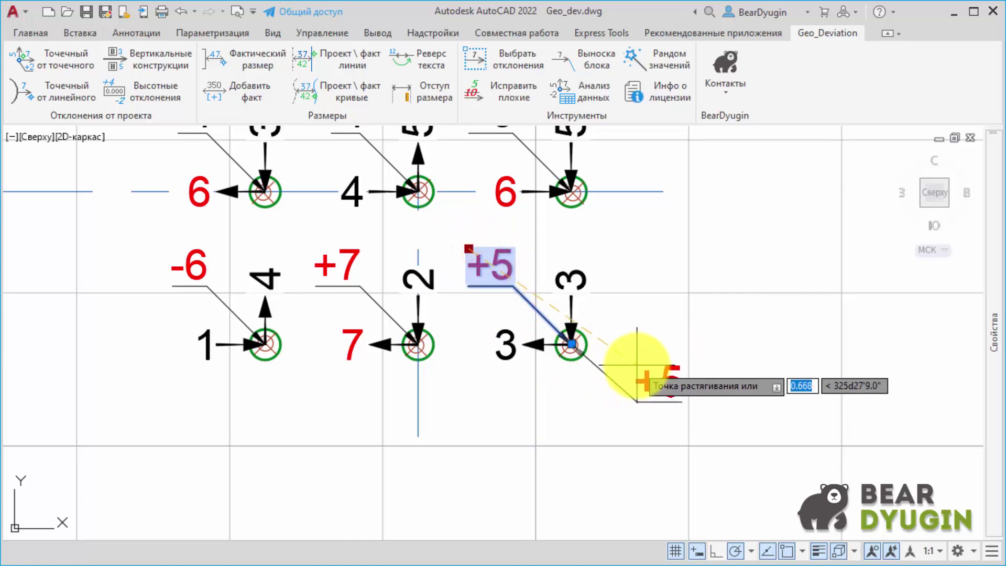
pyautogui.click(637, 365)
pyautogui.scroll(-2, 660, 280)
pyautogui.moveTo(660, 281); pyautogui.dragTo(793, 343, button='middle')
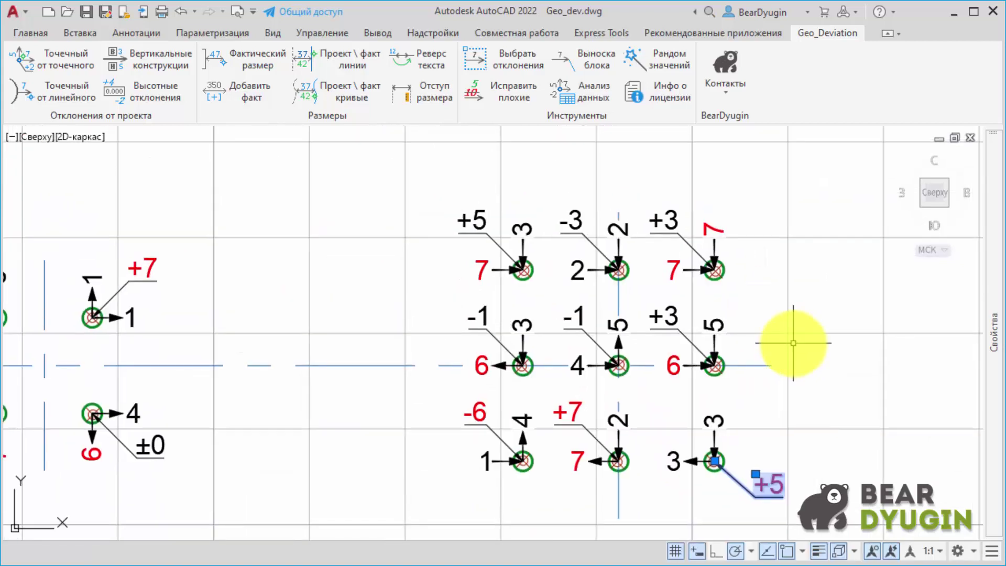
pyautogui.hotkey('ctrl', 'z')
pyautogui.hotkey('ctrl', 'z')
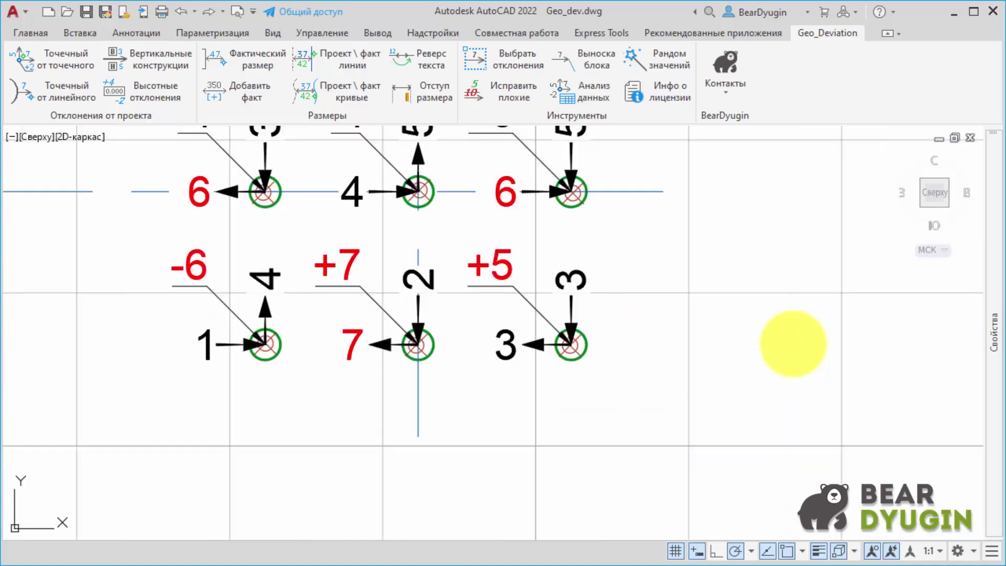
pyautogui.hotkey('ctrl', 'z')
pyautogui.hotkey('ctrl', 'z')
pyautogui.hotkey('ctrl', 'z')
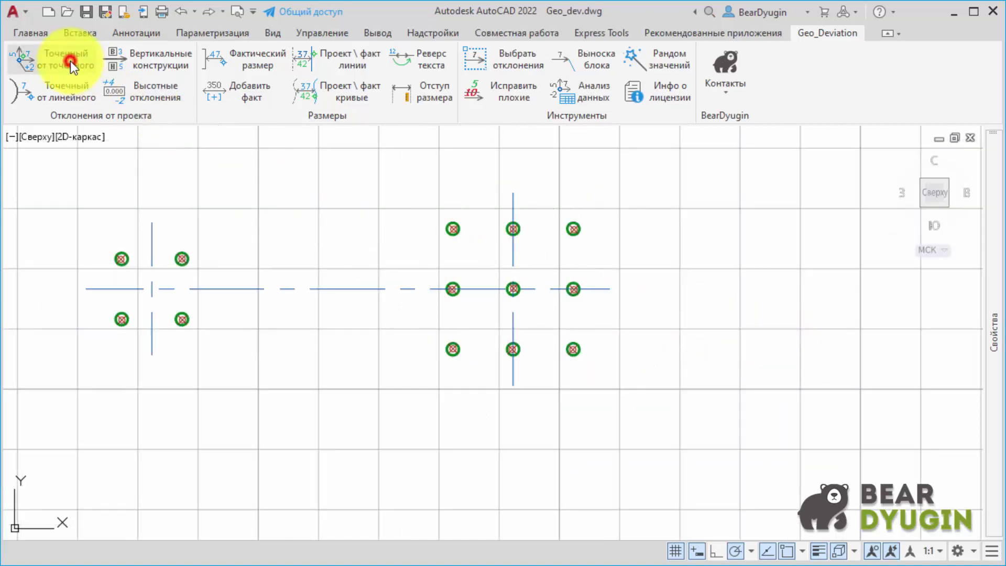
# - Turn off the По высоте elevation check and Фиксированное положение атрибута in point-to-point settings
pyautogui.click(70, 60)
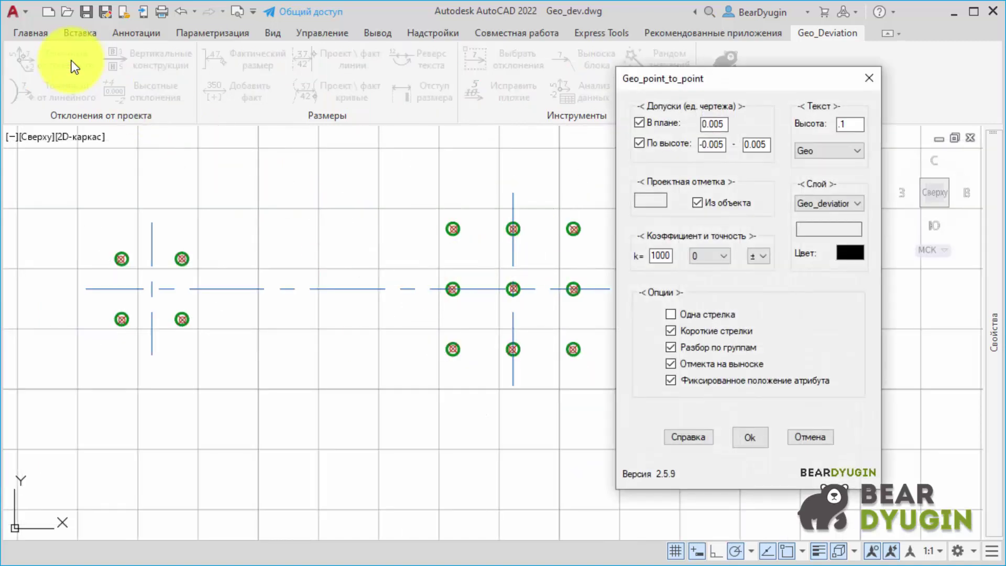
pyautogui.click(639, 142)
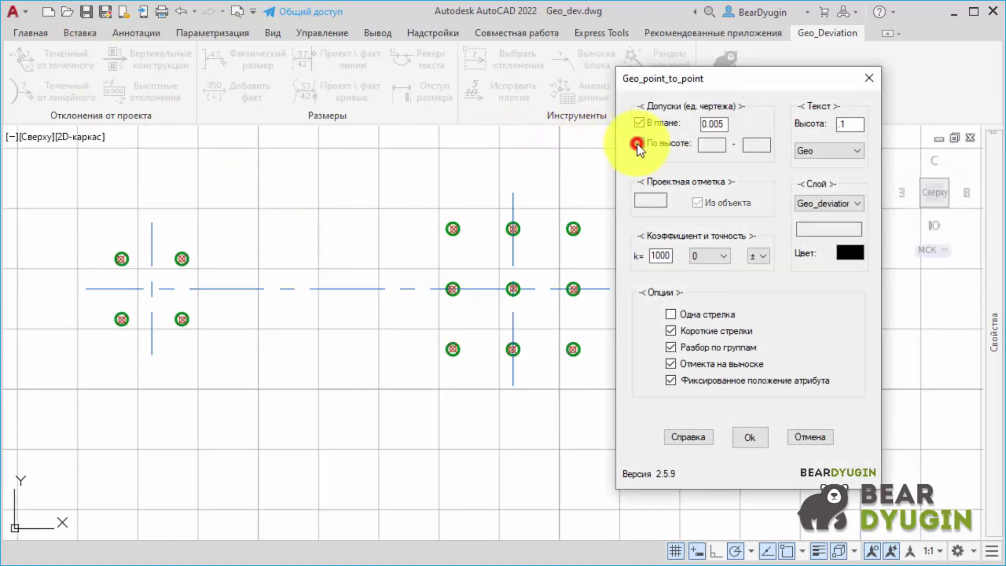
pyautogui.click(671, 382)
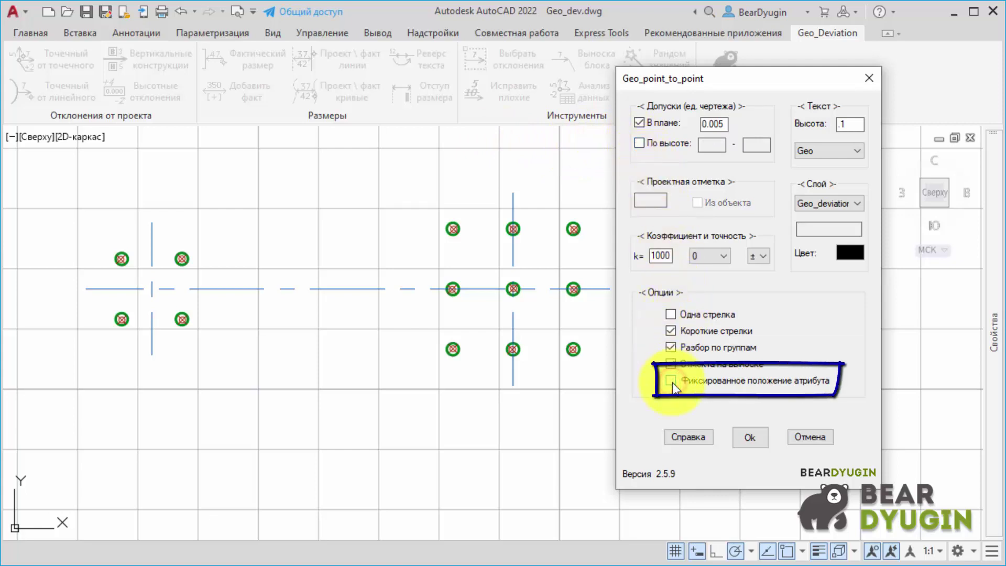
pyautogui.click(750, 437)
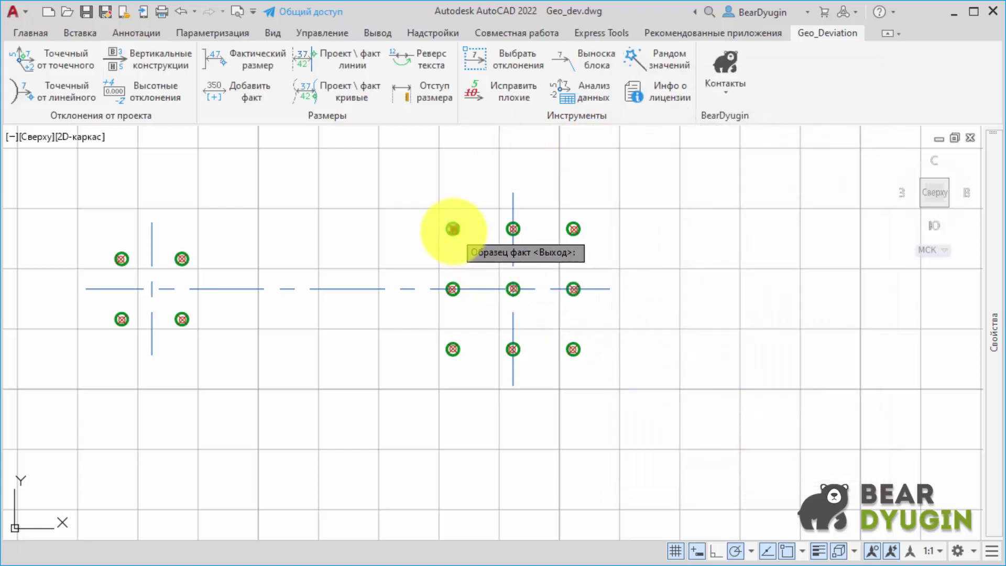
# - Label every survey point with plan-only deviations from the top-left sample points
pyautogui.click(452, 229)
pyautogui.click(453, 223)
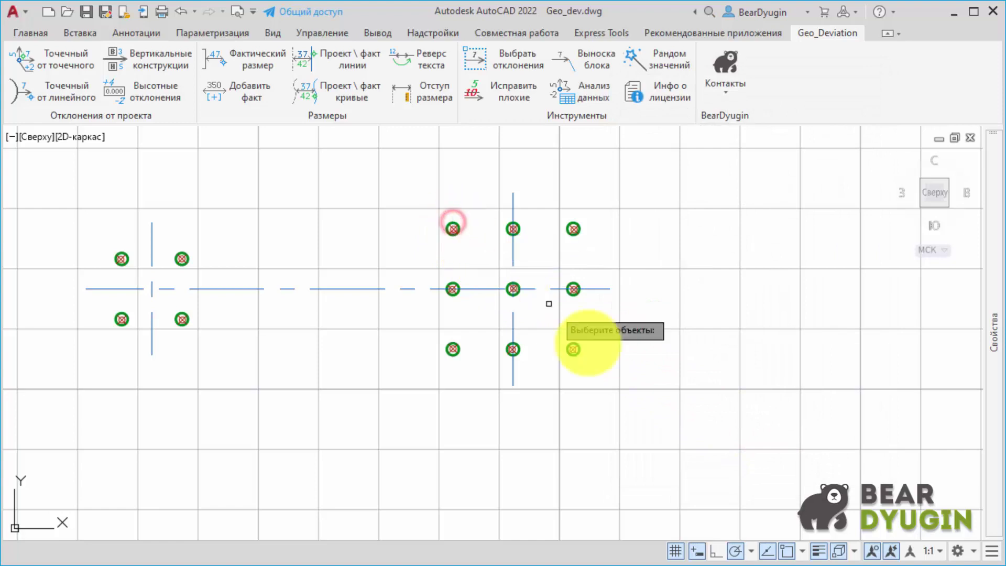
pyautogui.click(693, 422)
pyautogui.click(61, 156)
pyautogui.press('Return')
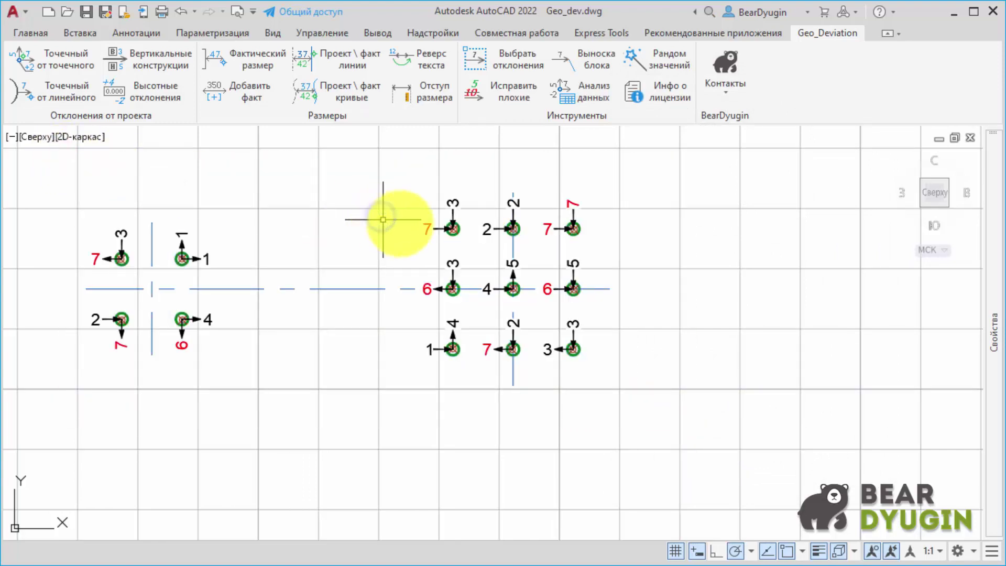
# - Reposition the 3 and 7 labels, then undo the deviation labels
pyautogui.scroll(4, 458, 199)
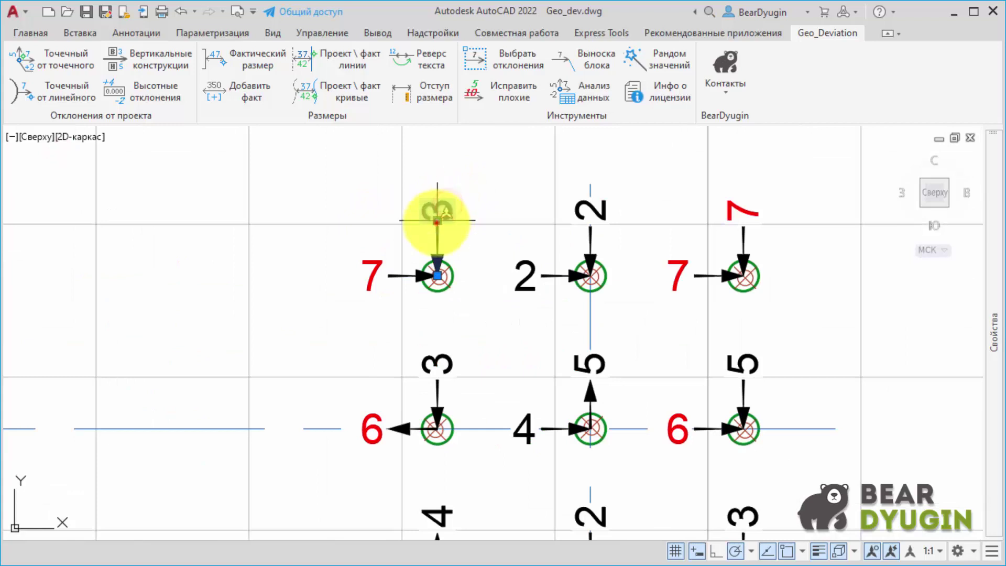
pyautogui.click(463, 236)
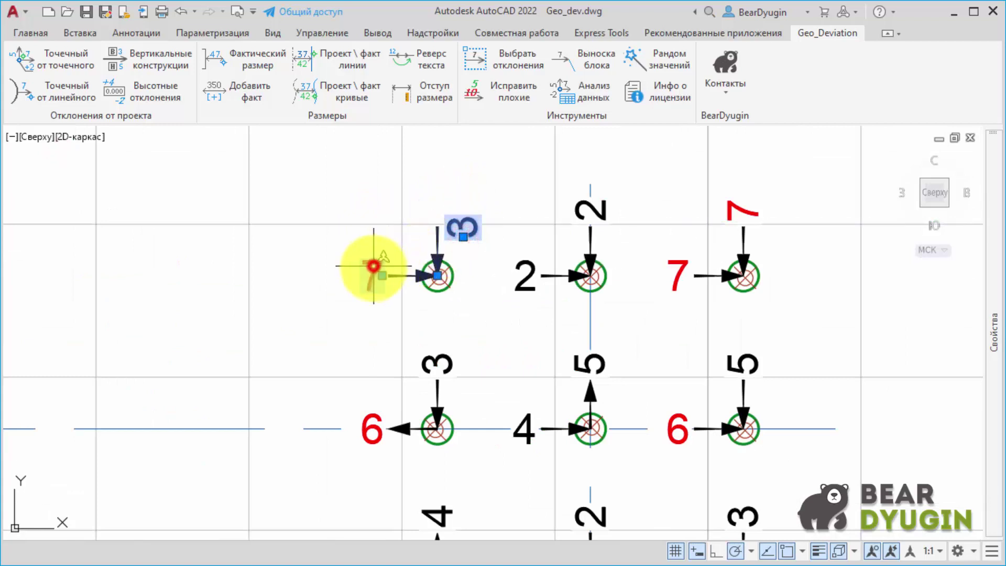
pyautogui.click(409, 251)
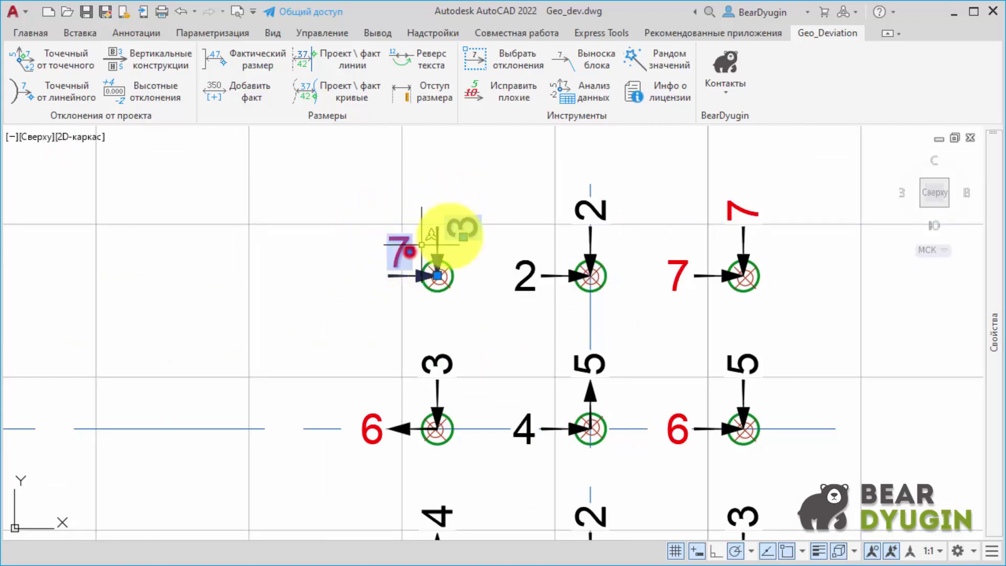
pyautogui.press('Escape')
pyautogui.scroll(-4, 530, 207)
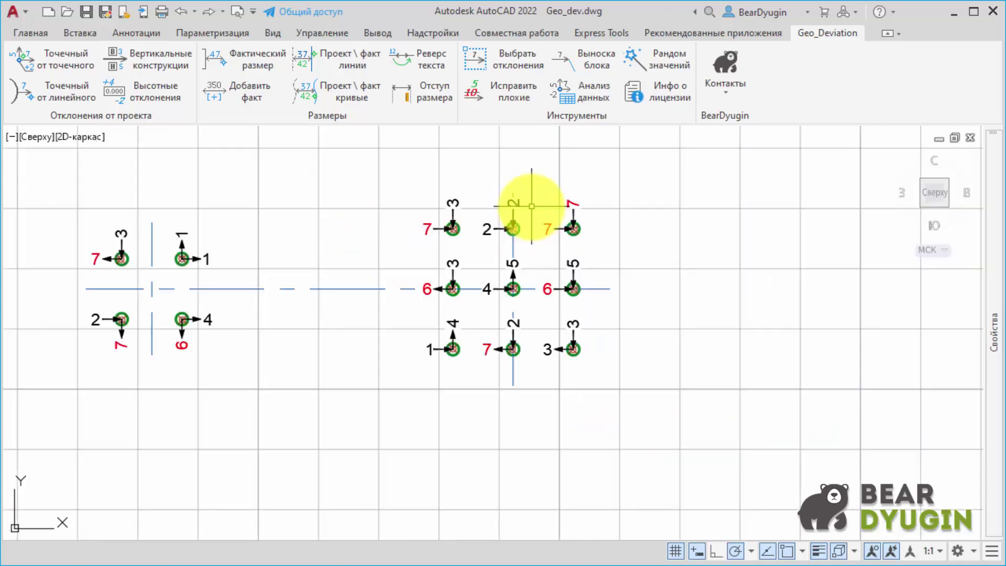
pyautogui.hotkey('ctrl', 'z')
pyautogui.click(55, 61)
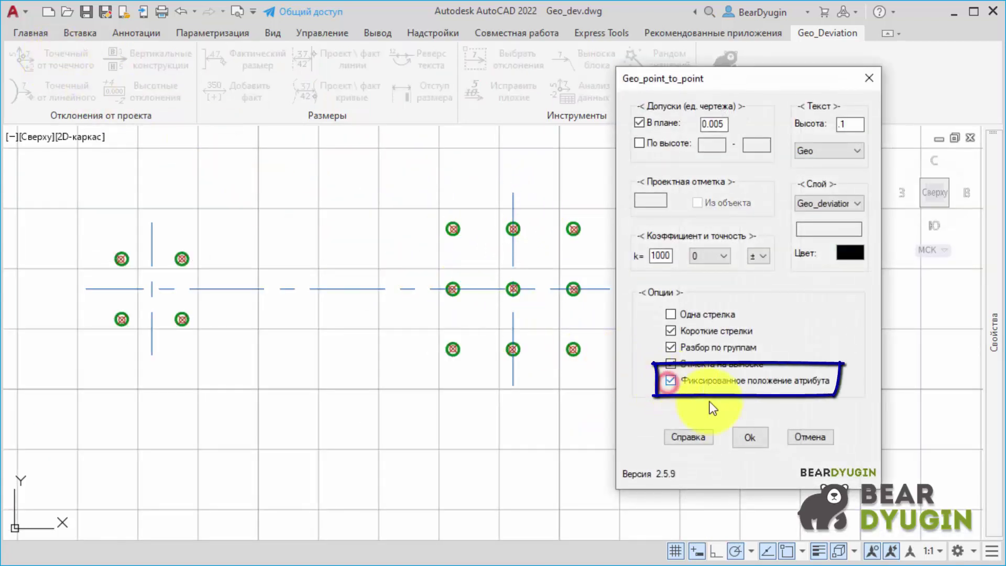
# - Relabel all survey points with fixed attribute position on, using the top-left sample
pyautogui.click(755, 438)
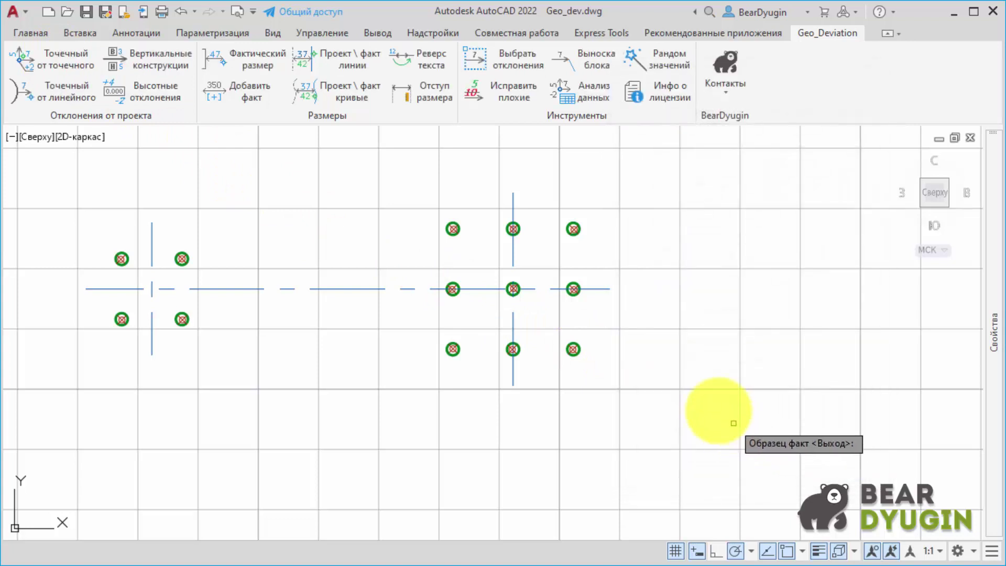
pyautogui.click(452, 227)
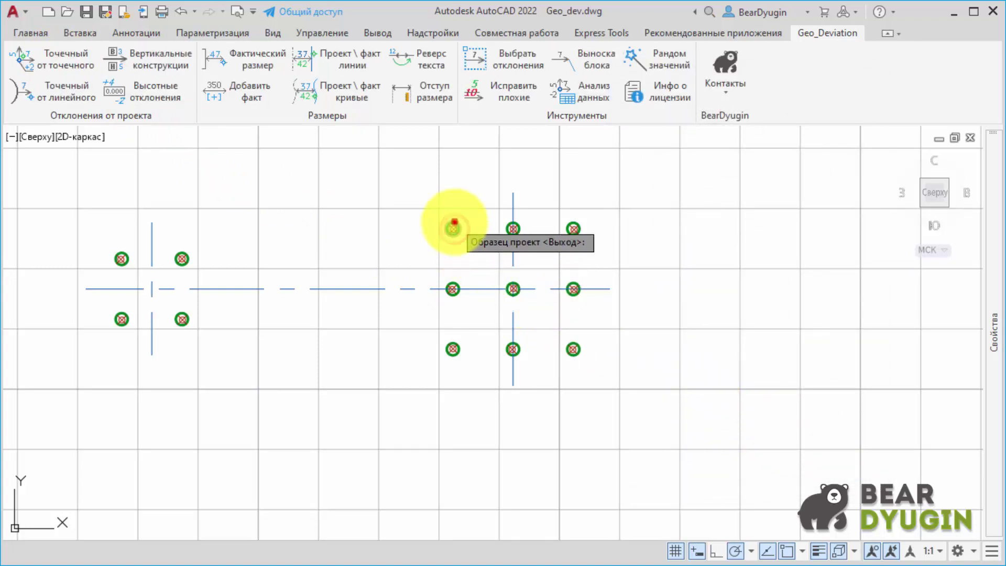
pyautogui.click(721, 416)
pyautogui.click(36, 148)
pyautogui.press('Return')
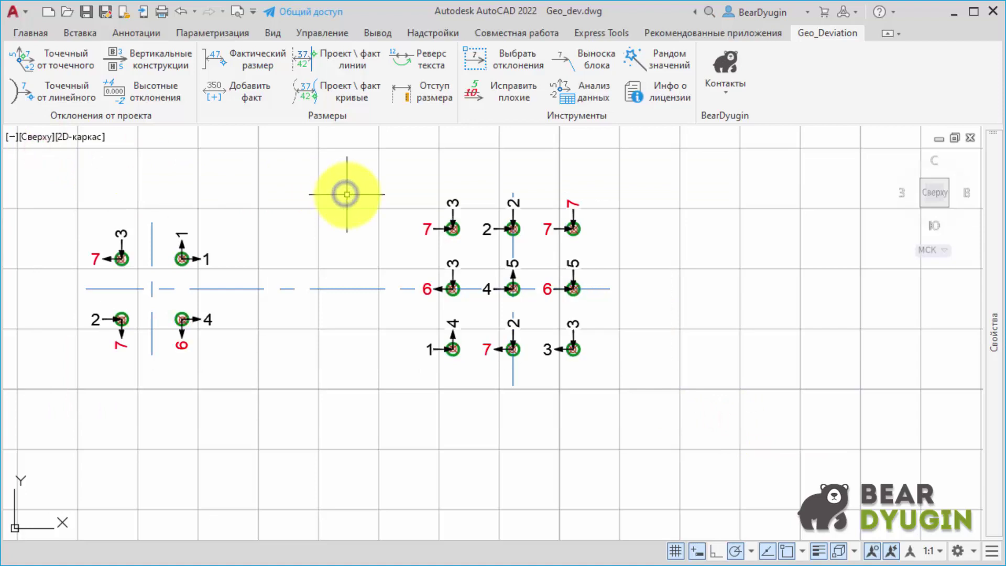
# - Move the top-left point's 3 label together with its arrow
pyautogui.scroll(6, 456, 203)
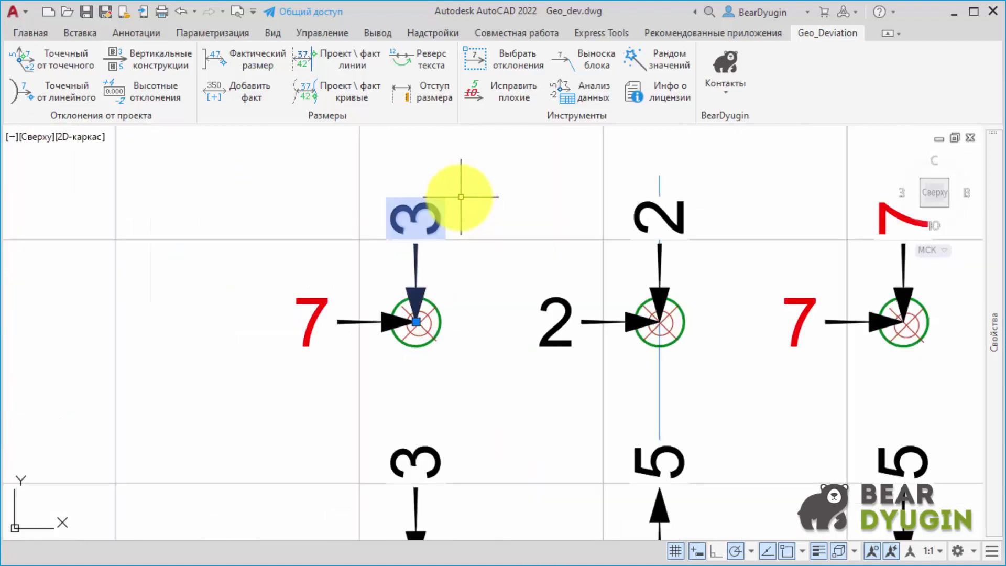
pyautogui.click(416, 321)
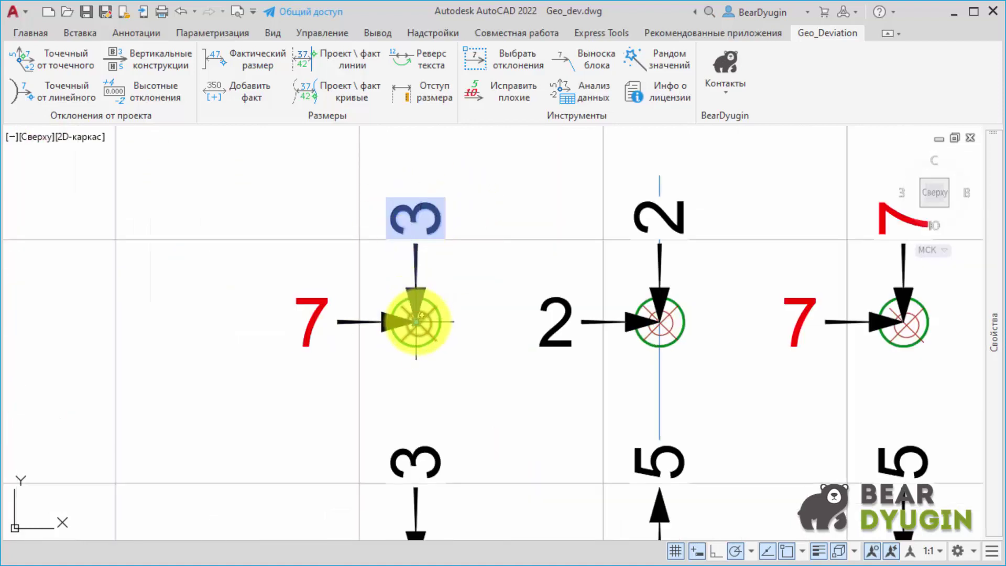
pyautogui.click(546, 243)
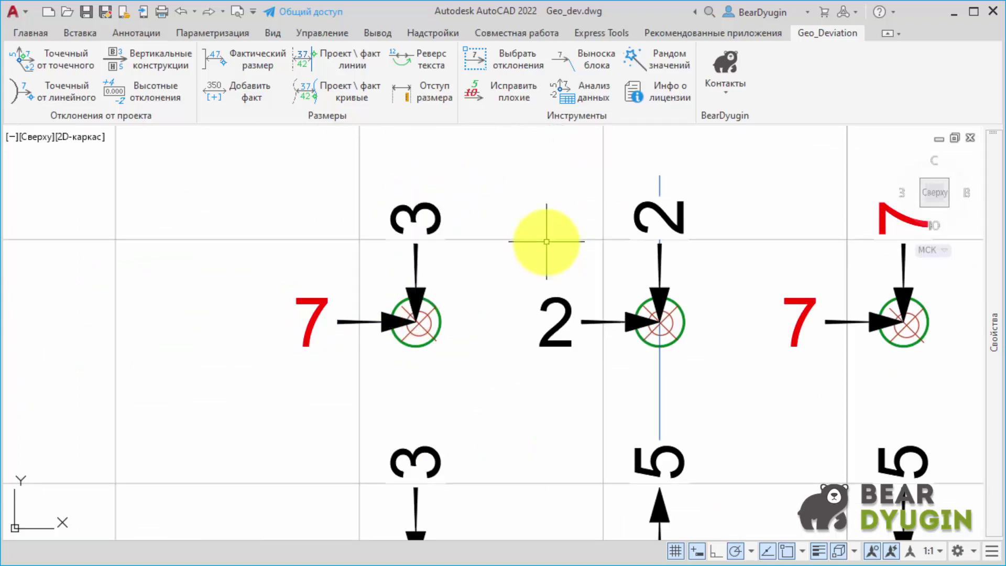
pyautogui.scroll(-5, 546, 241)
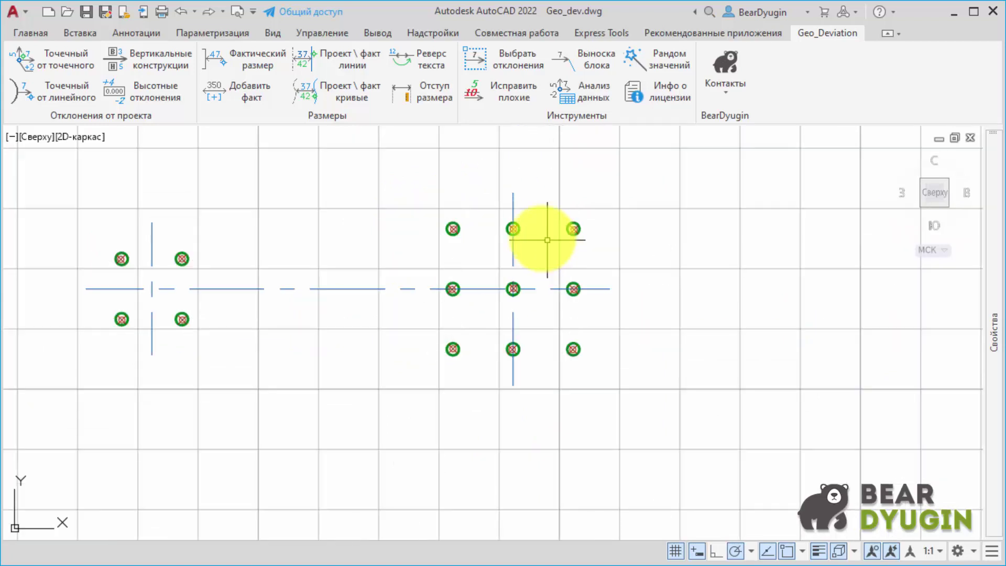
# - Centre the diagonal point group and run another point-to-point labelling on all survey points
pyautogui.moveTo(887, 340)
pyautogui.mouseDown(button='middle')
pyautogui.moveTo(174, 326)
pyautogui.moveTo(1, 387)
pyautogui.mouseUp(button='middle')
pyautogui.moveTo(665, 324); pyautogui.dragTo(533, 343, button='middle')
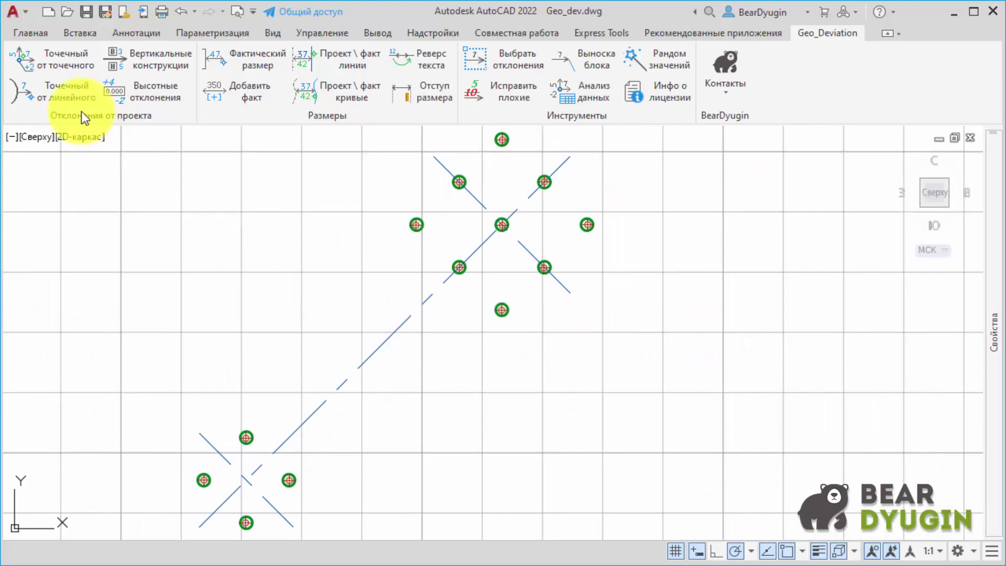
pyautogui.click(57, 64)
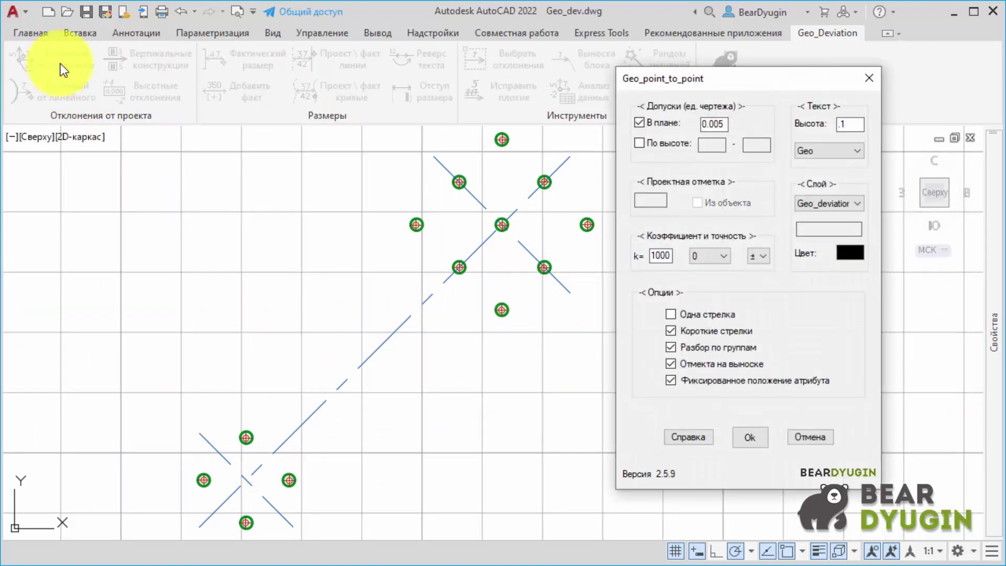
pyautogui.click(750, 436)
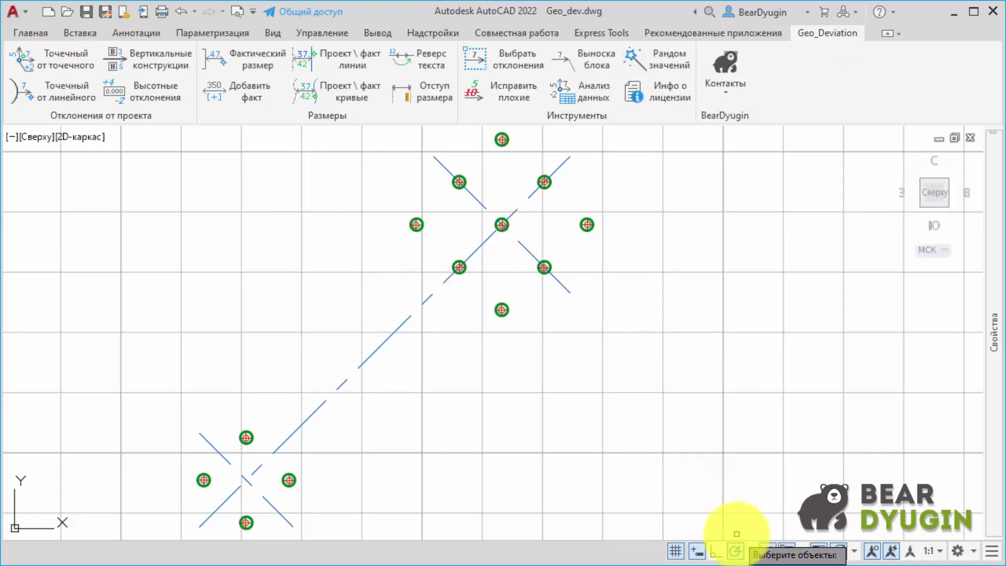
pyautogui.click(736, 534)
pyautogui.click(135, 132)
pyautogui.rightClick(733, 328)
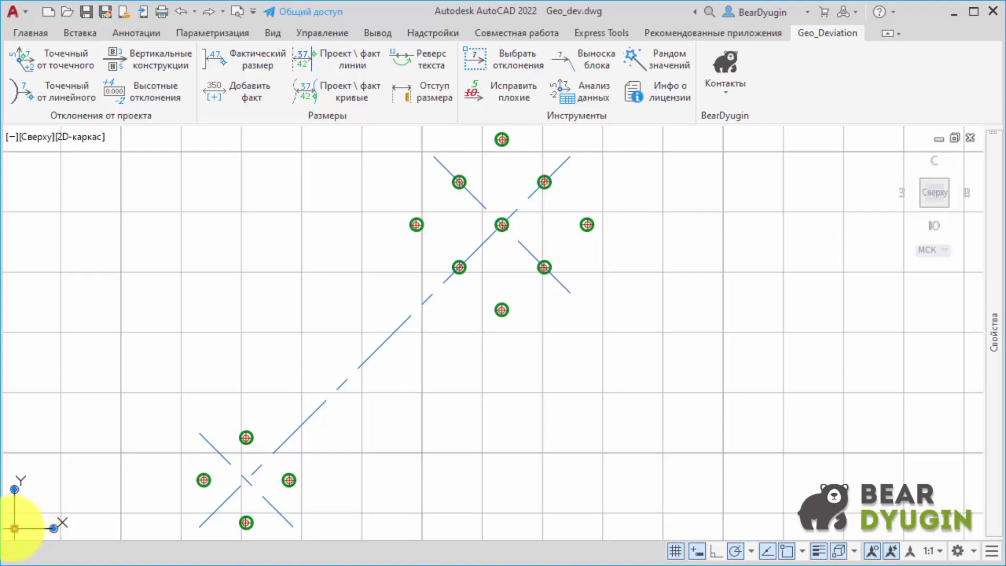
# - Move the UCS origin to the lower-left point with X along the diagonal line
pyautogui.click(14, 528)
pyautogui.click(246, 480)
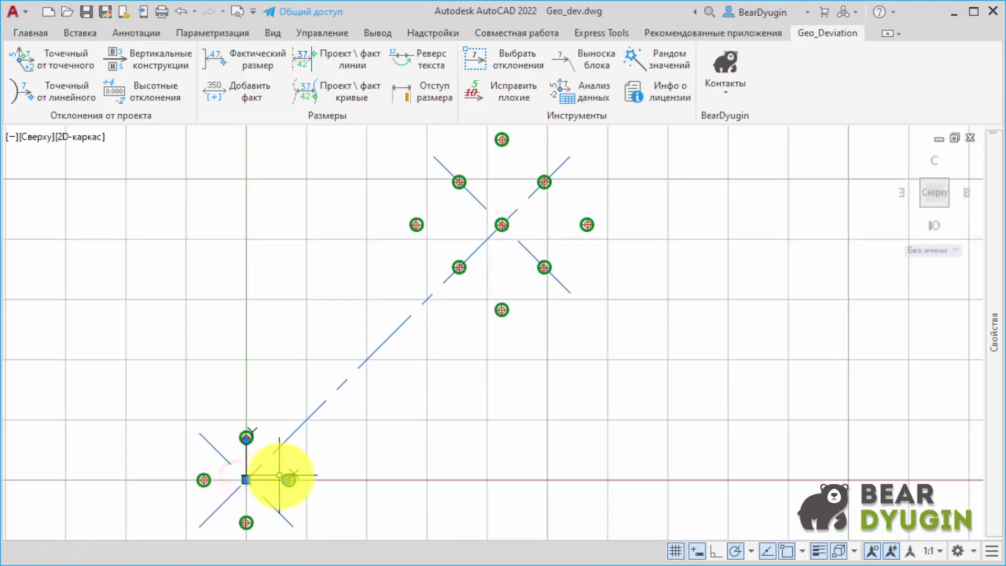
pyautogui.click(566, 158)
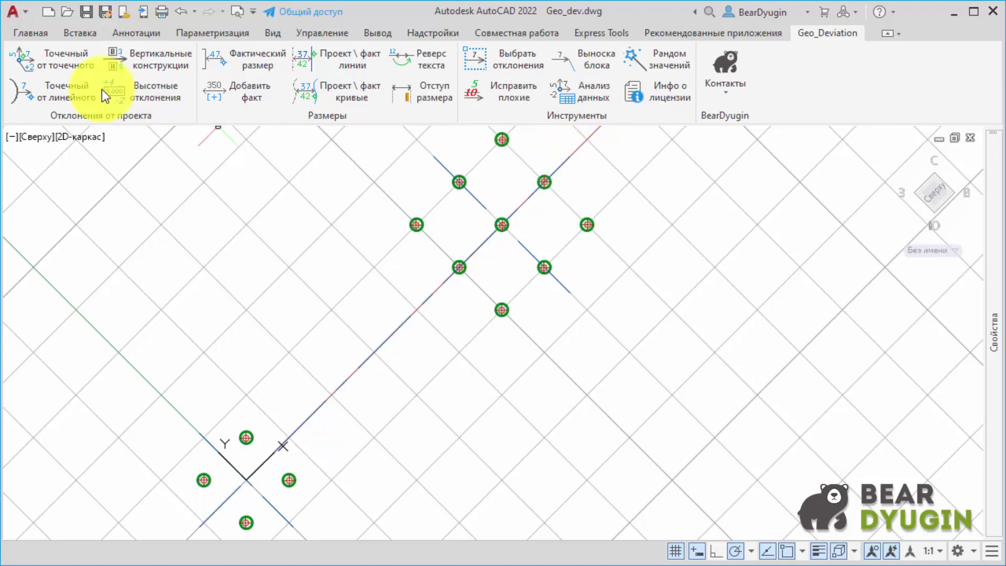
pyautogui.click(54, 66)
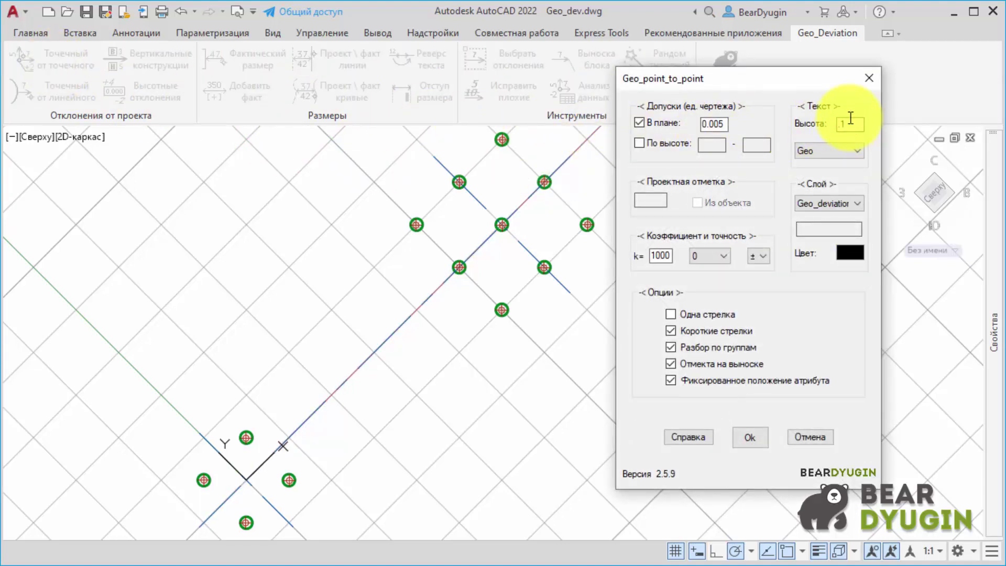
# - Set label height to .05 and turn off Короткие стрелки for full-length arrows
pyautogui.write('.05')
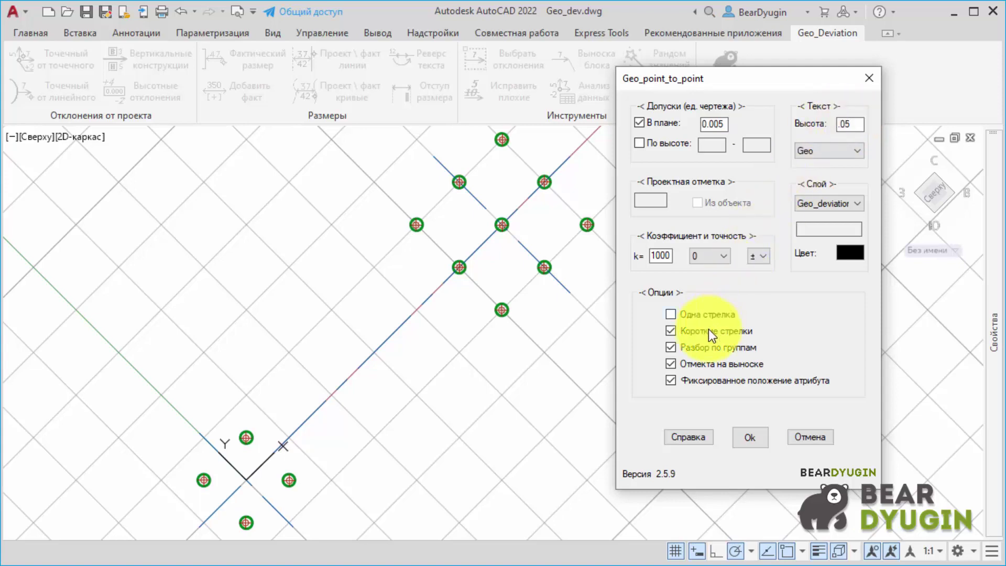
pyautogui.click(708, 331)
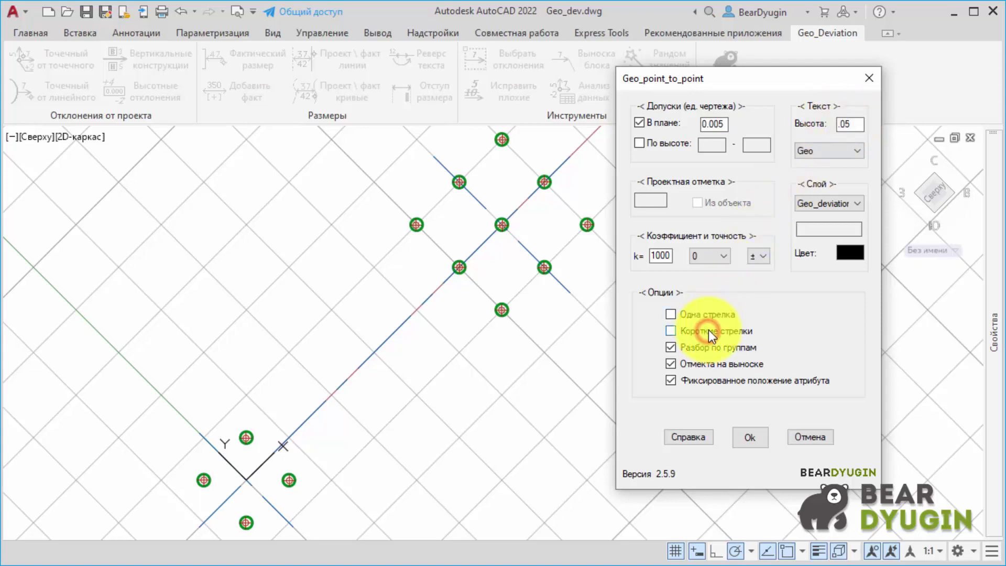
pyautogui.click(750, 436)
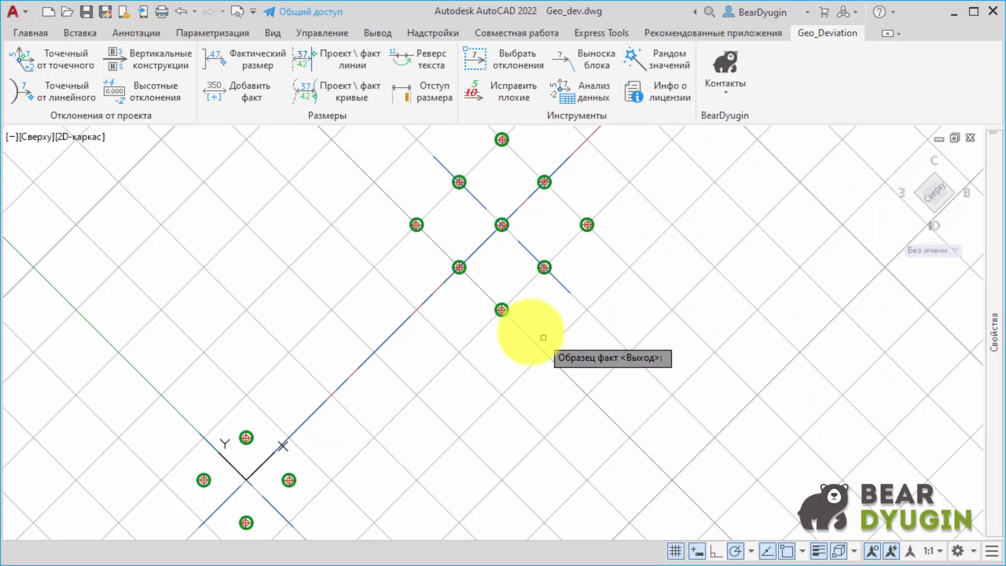
# - Annotate all survey points from the sample point and inspect the arrows up close
pyautogui.click(503, 311)
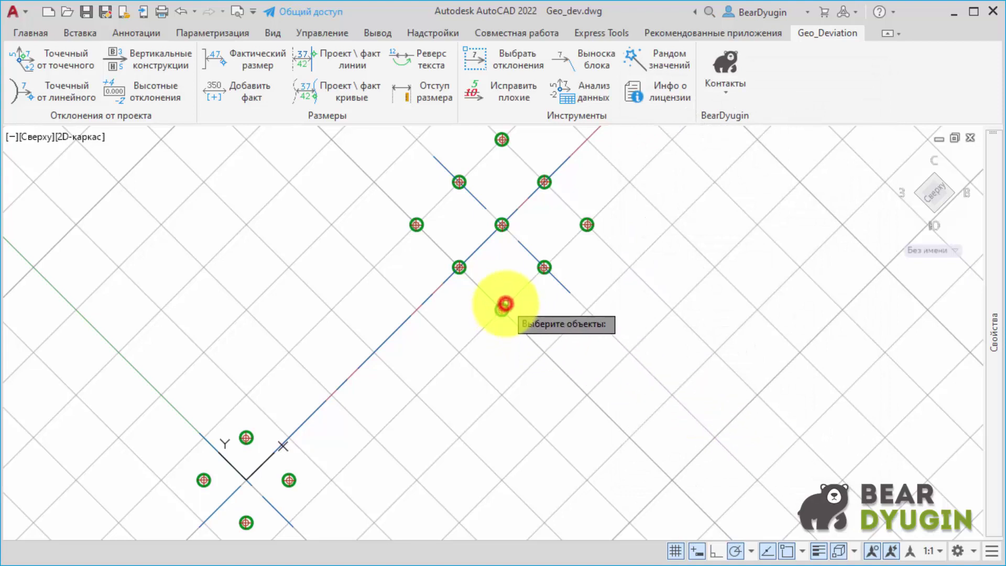
pyautogui.click(711, 532)
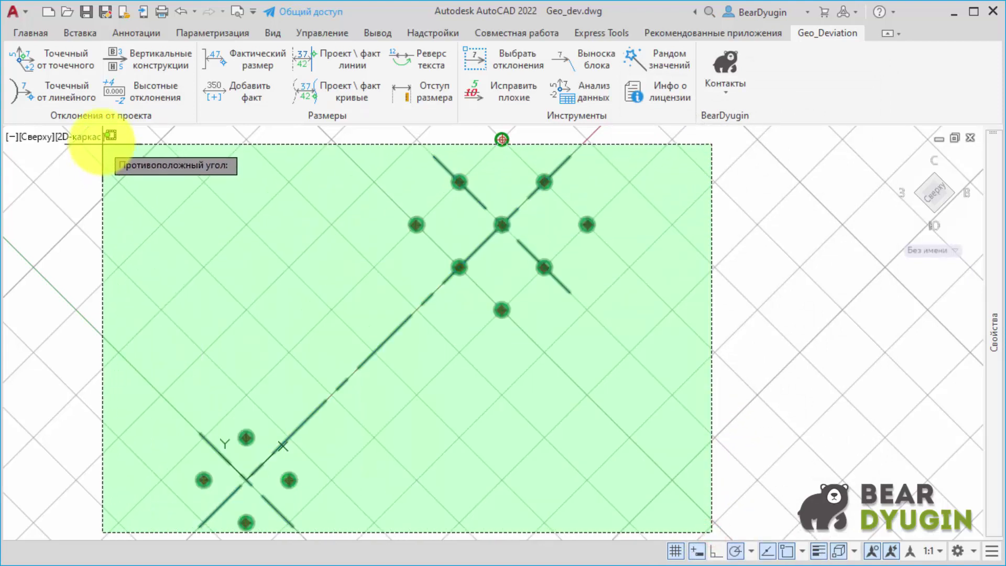
pyautogui.click(101, 127)
pyautogui.rightClick(579, 349)
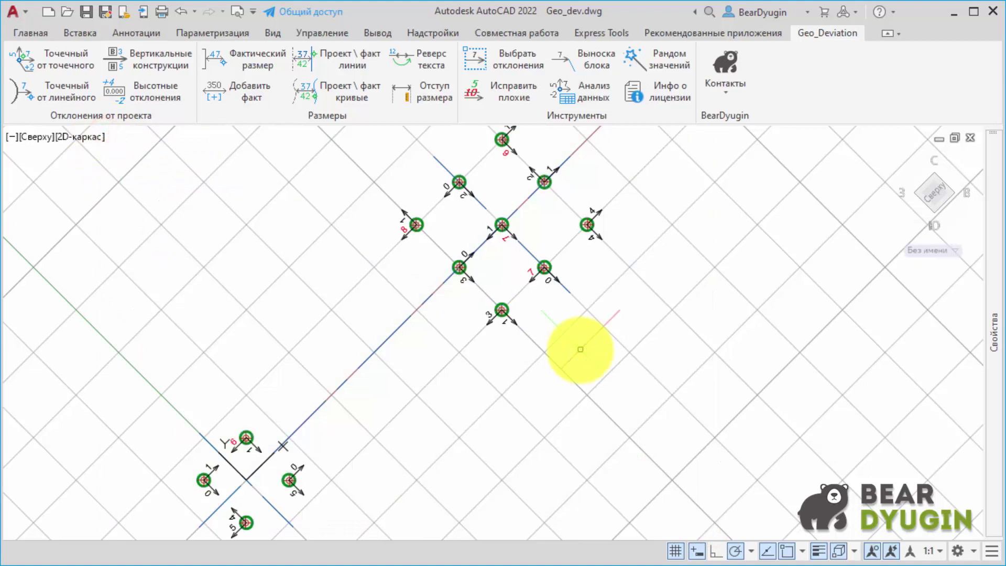
pyautogui.scroll(5, 457, 268)
pyautogui.scroll(4, 452, 289)
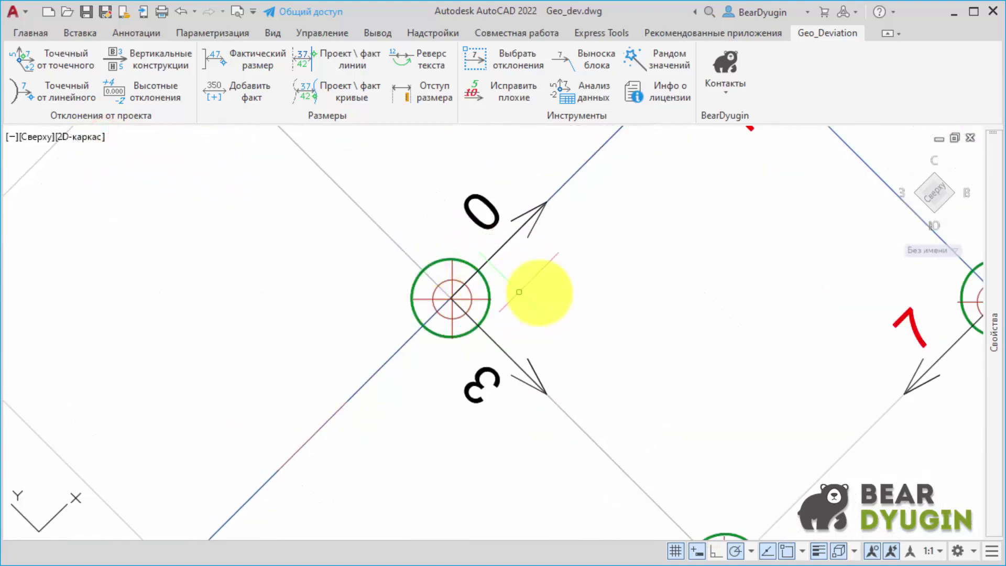
pyautogui.moveTo(539, 292)
pyautogui.mouseDown(button='middle')
pyautogui.moveTo(634, 308)
pyautogui.moveTo(633, 364)
pyautogui.mouseUp(button='middle')
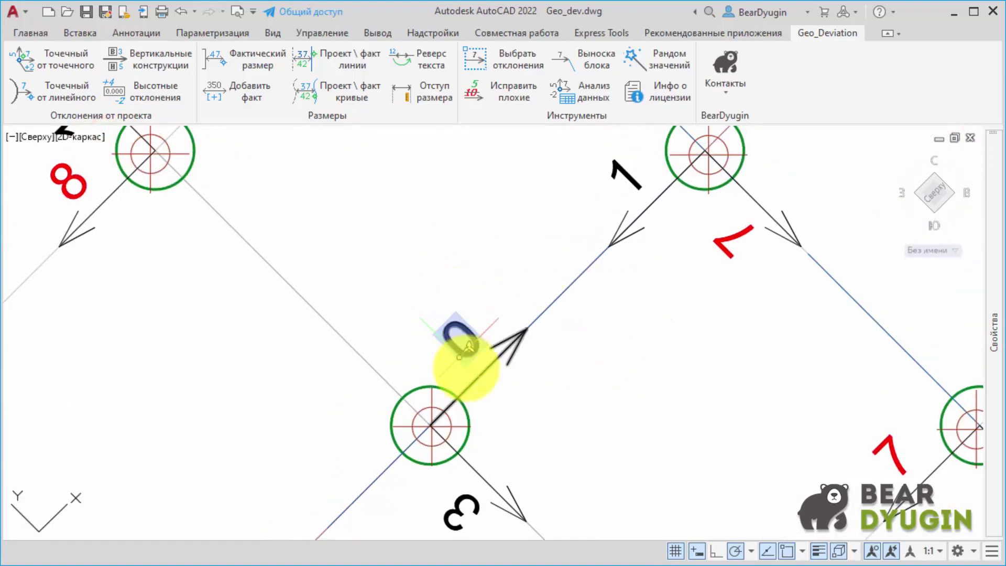
pyautogui.moveTo(554, 421); pyautogui.dragTo(524, 367, button='middle')
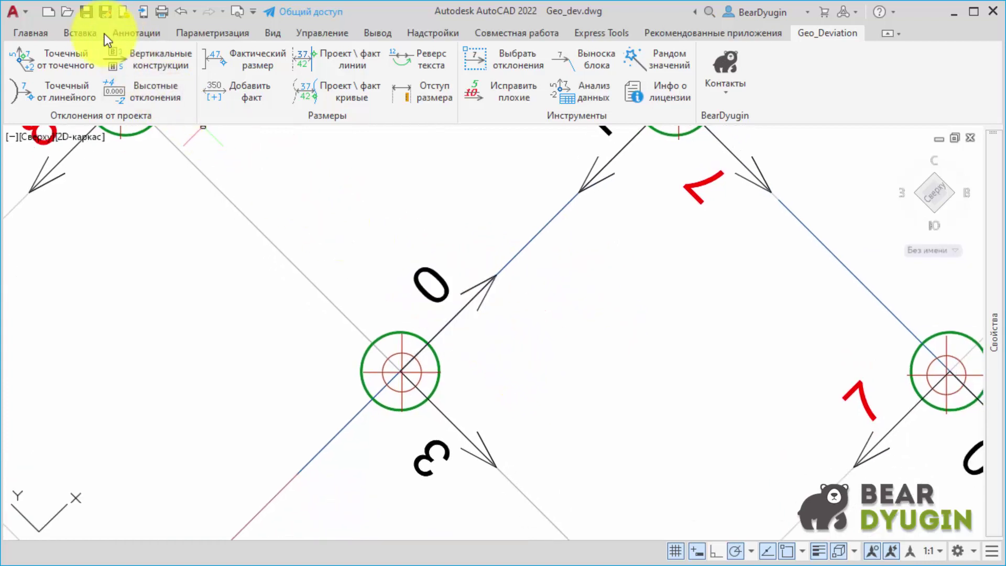
# - Open _BD_Dev_arrow_ in the Block Editor via Insert > Редактор блоков
pyautogui.click(82, 33)
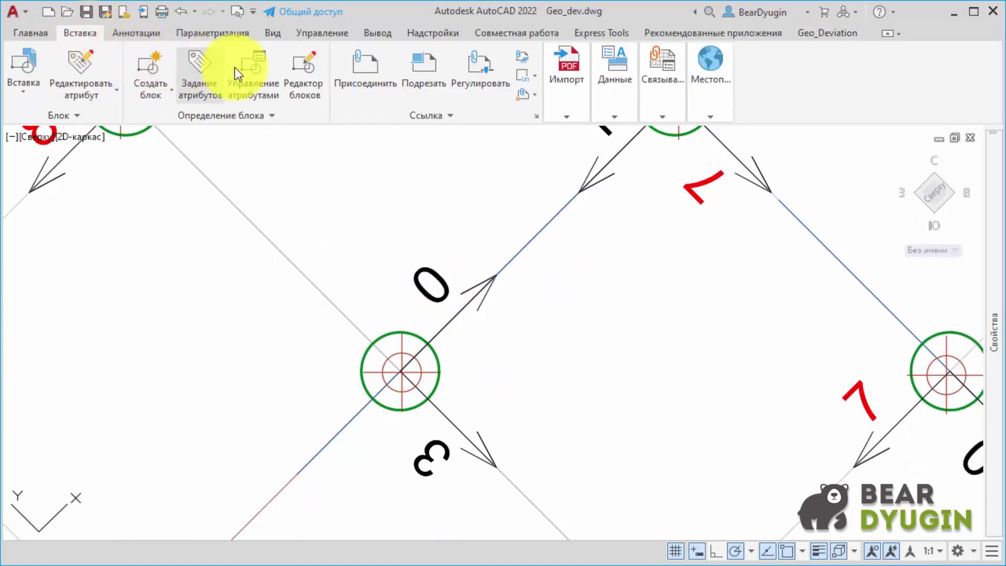
pyautogui.click(305, 74)
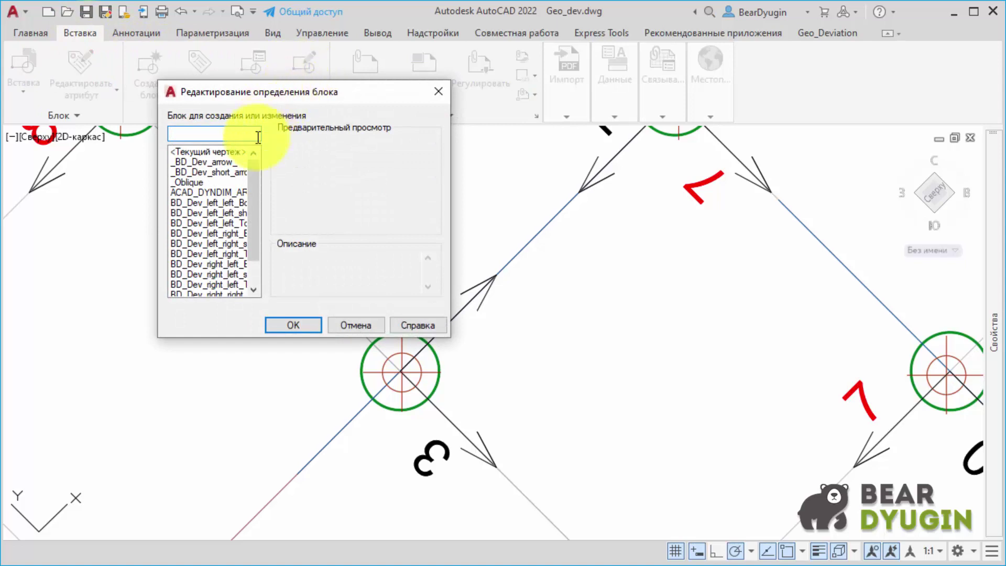
pyautogui.click(221, 172)
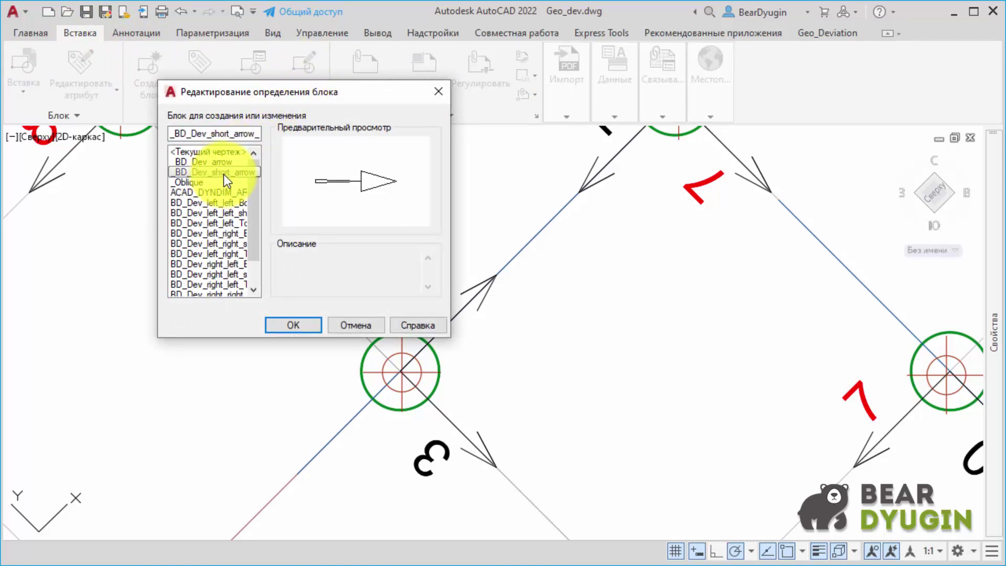
pyautogui.click(224, 161)
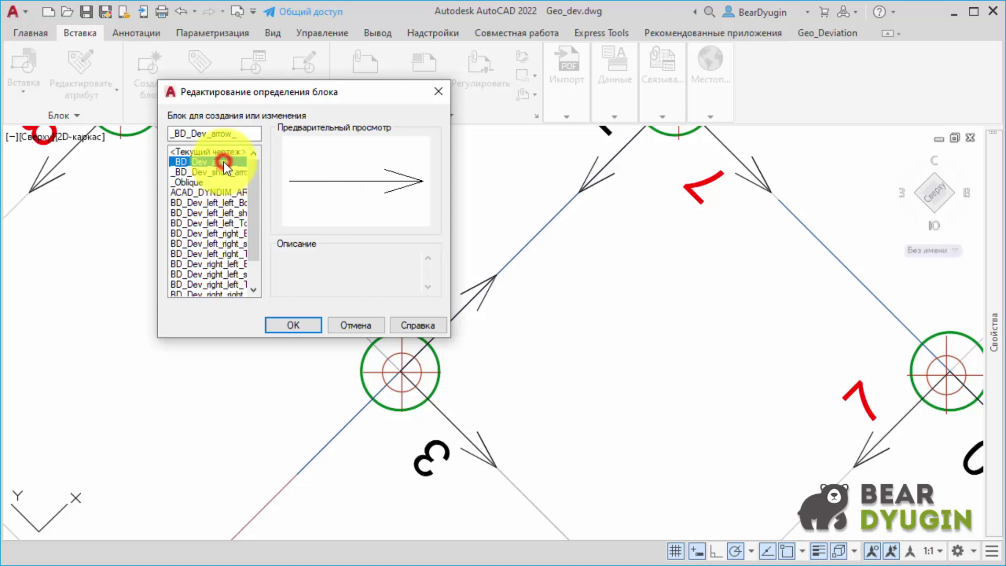
pyautogui.click(296, 324)
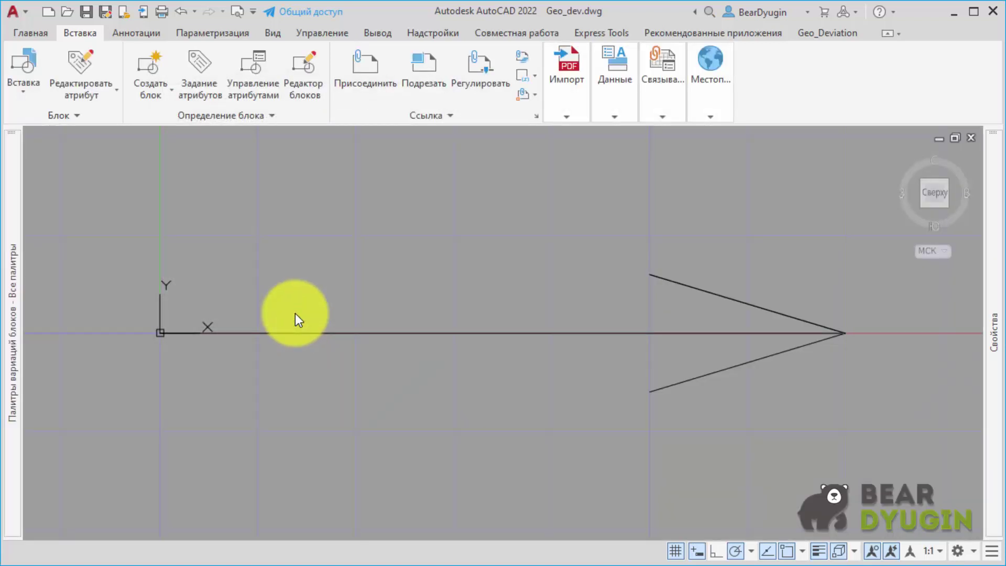
# - Paste the hand-drawn arrow at the block origin and remove the old straight arrow
pyautogui.rightClick(318, 230)
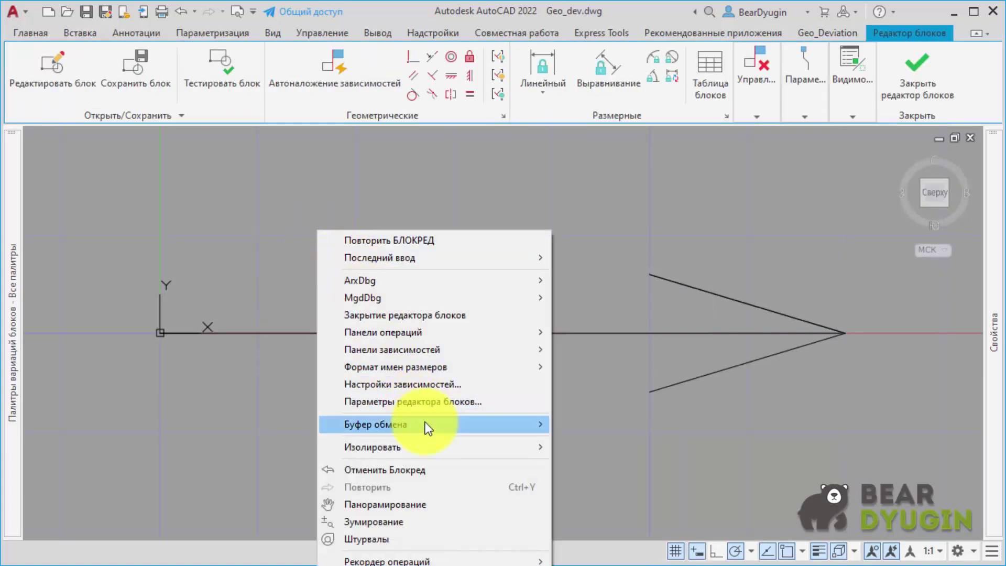
pyautogui.moveTo(375, 424)
pyautogui.click(599, 476)
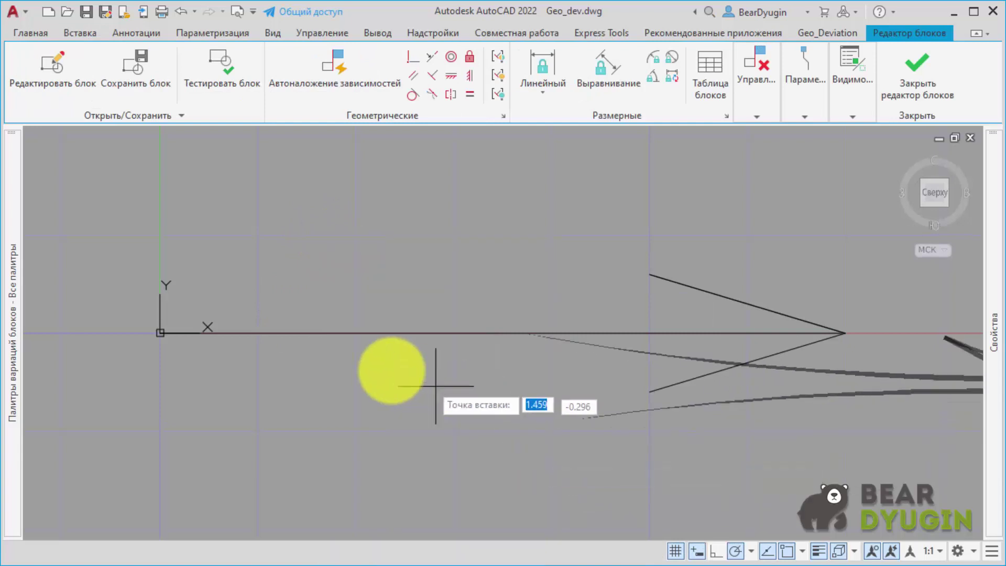
pyautogui.click(161, 333)
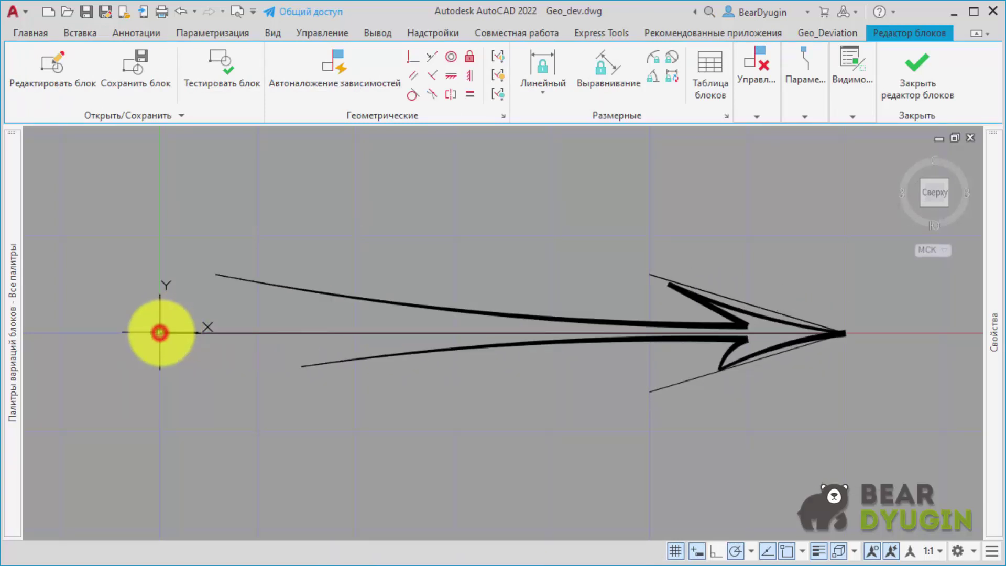
pyautogui.click(770, 311)
pyautogui.press('Escape')
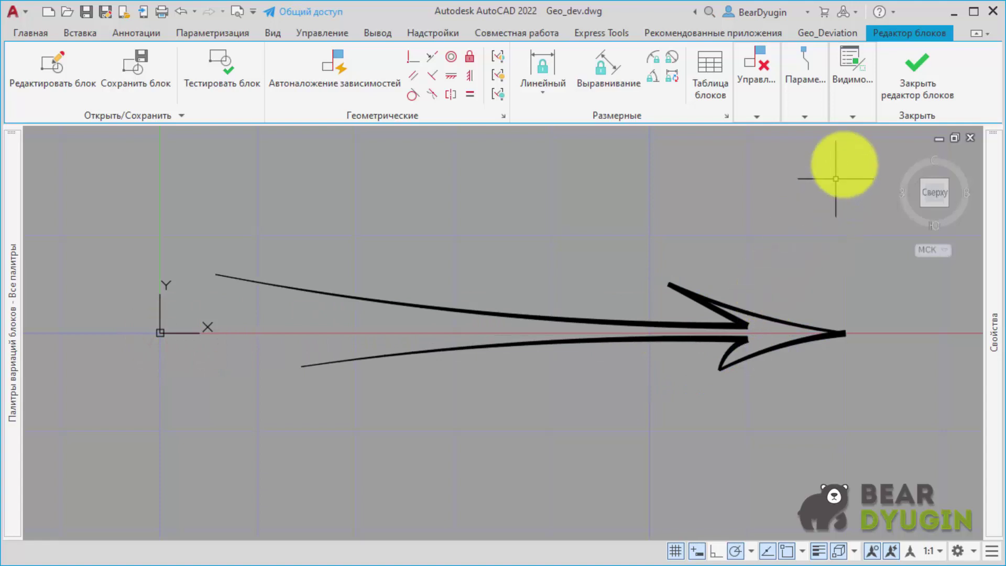
# - Close the Block Editor saving _BD_Dev_arrow_, and review the new arrows on the labels
pyautogui.click(921, 68)
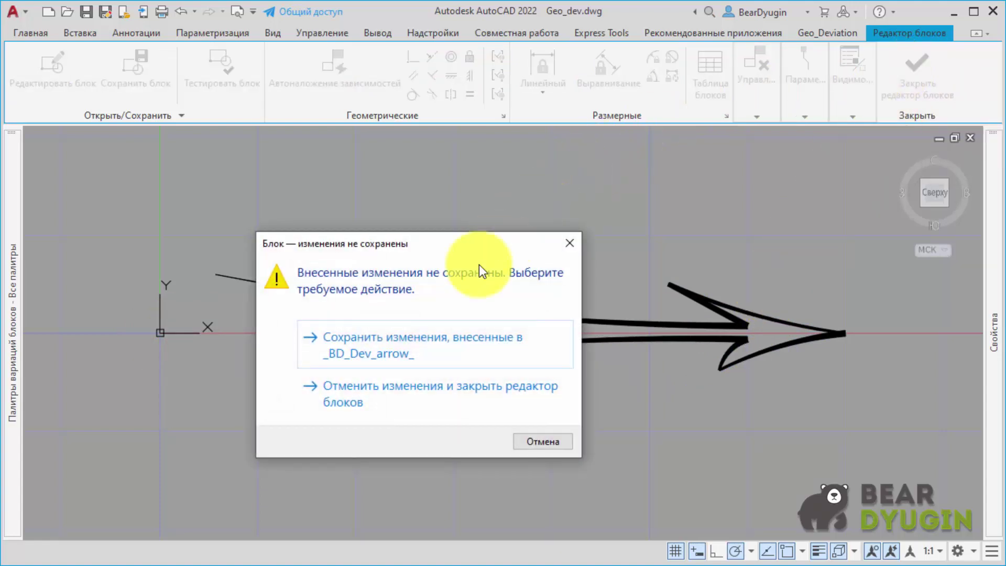
pyautogui.click(439, 335)
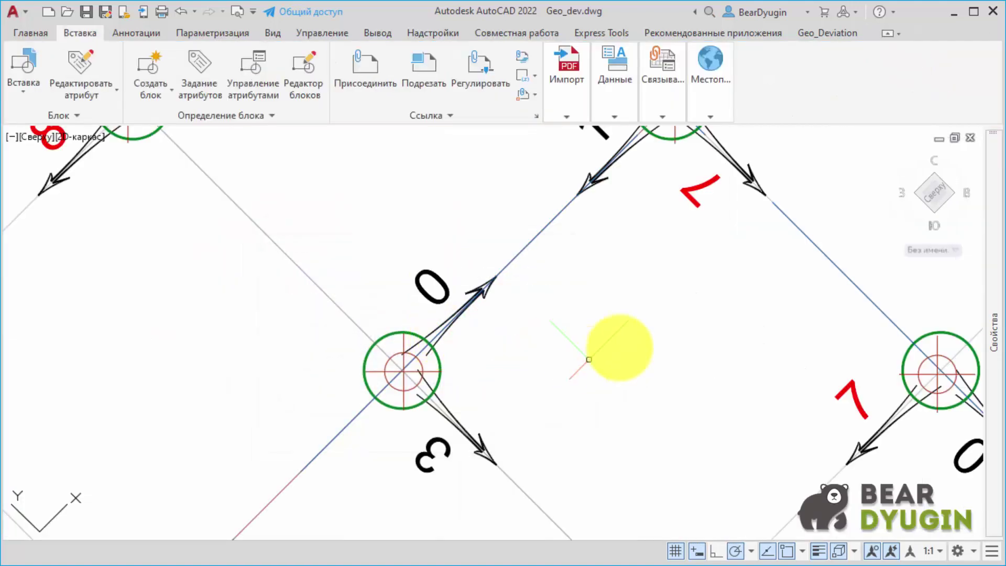
pyautogui.scroll(-2, 734, 323)
pyautogui.moveTo(847, 263); pyautogui.dragTo(634, 478, button='middle')
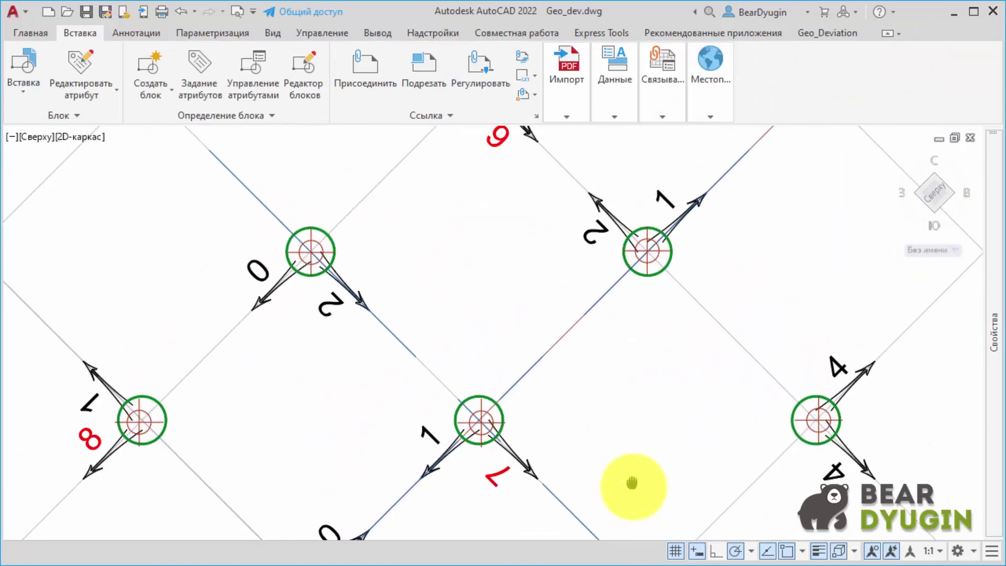
pyautogui.scroll(3, 675, 187)
pyautogui.scroll(2, 686, 198)
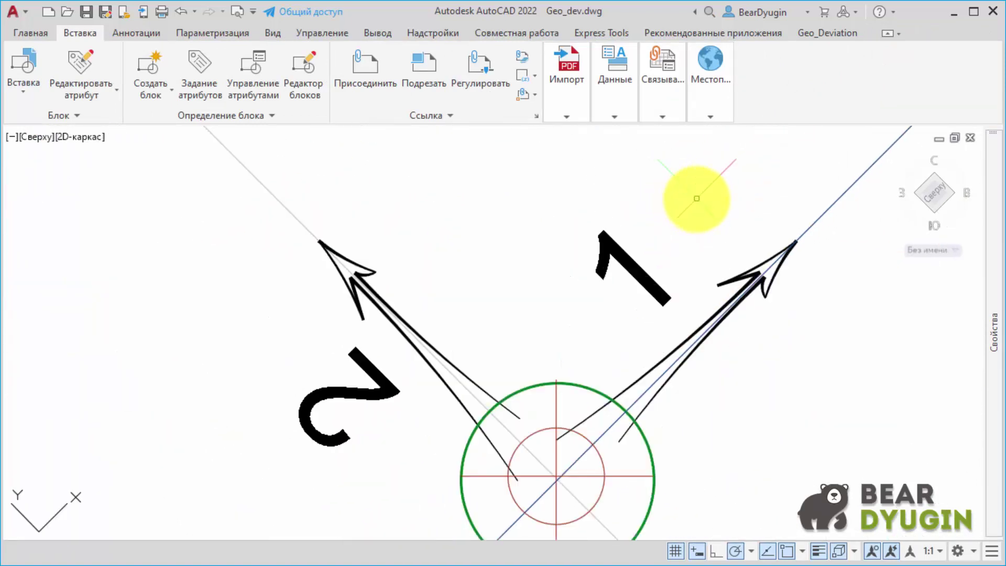